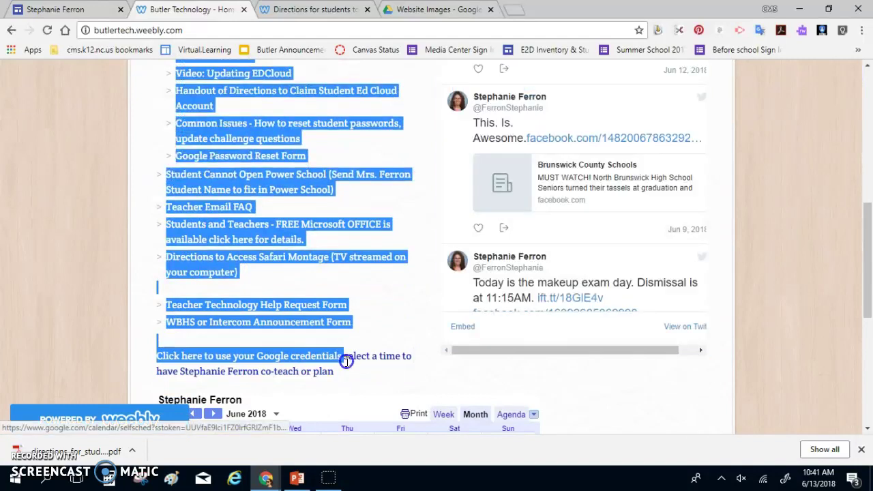
- Copy the highlighted Quick Links section from the Weebly page, return to the Google Sites editor and dismiss the Drive file browser
{"action": "right_click", "coordinate": [353, 369]}
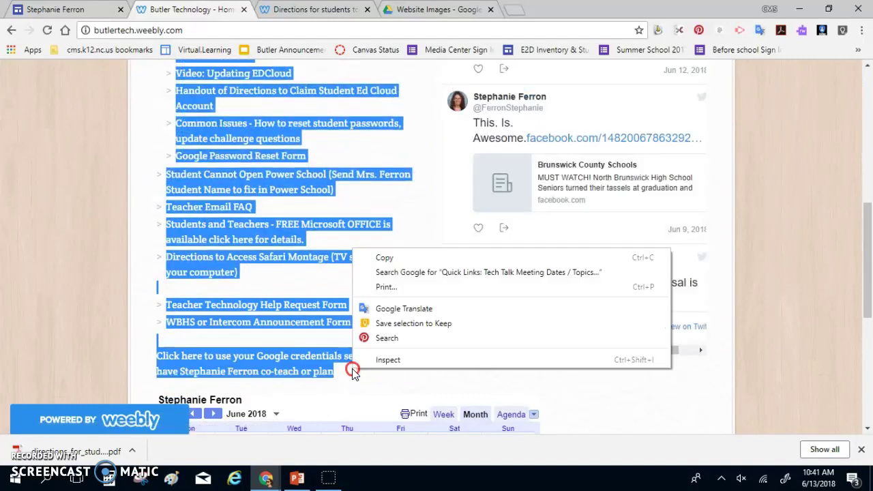
{"action": "left_click", "coordinate": [386, 257]}
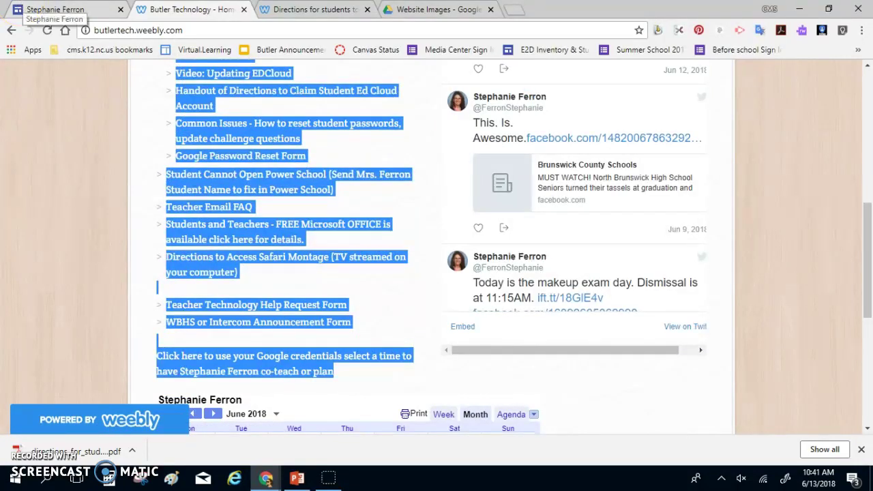
{"action": "left_click", "coordinate": [54, 9]}
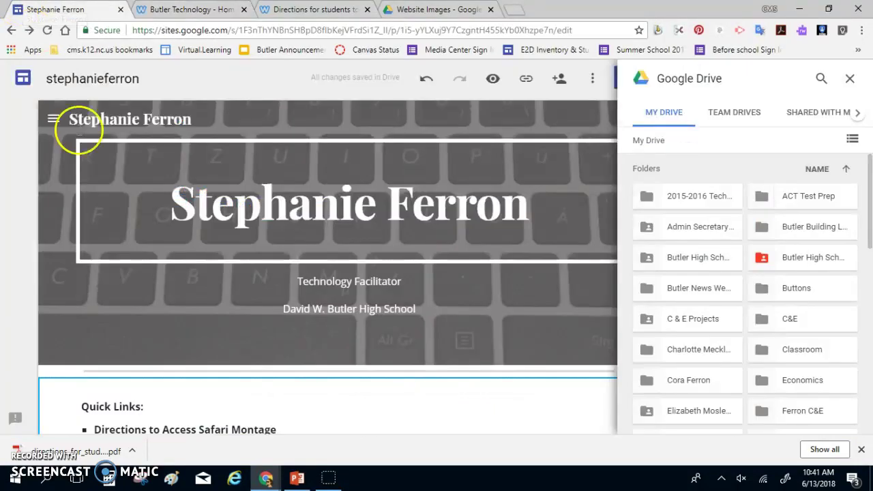
{"action": "left_click", "coordinate": [850, 78]}
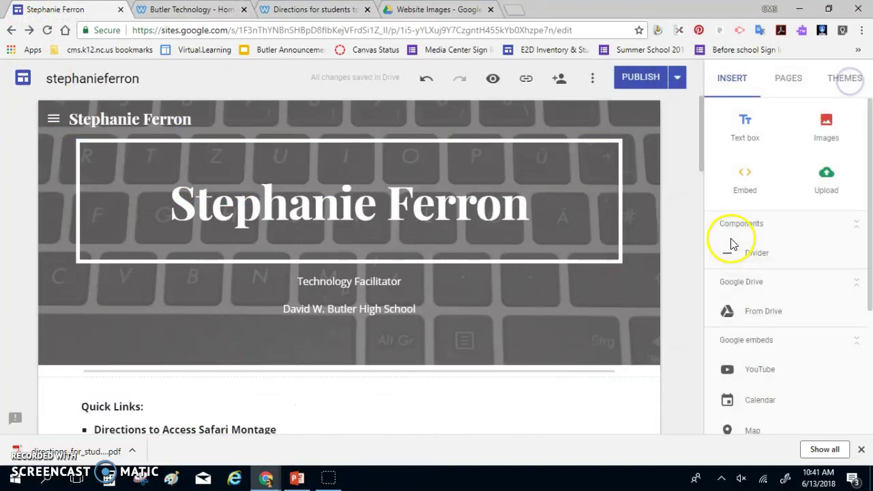
- Add a new text box above the existing Quick Links list and paste the copied section into it with its links
{"action": "left_click", "coordinate": [742, 134]}
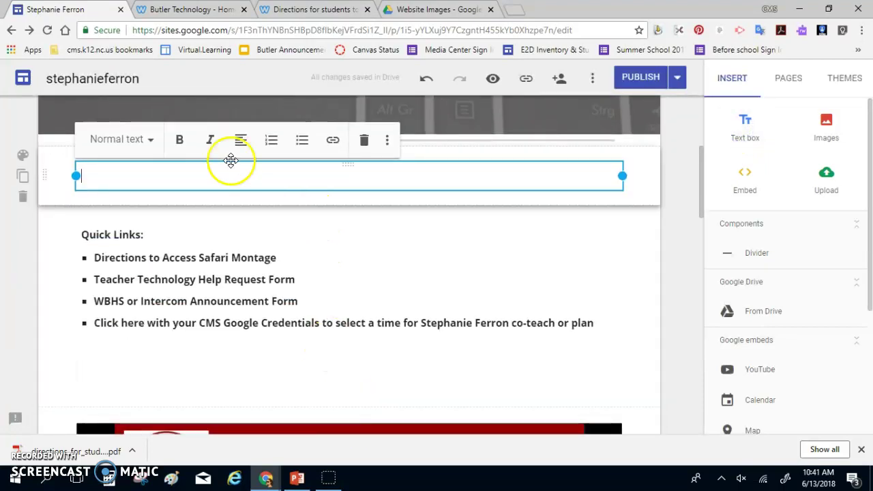
{"action": "right_click", "coordinate": [198, 173]}
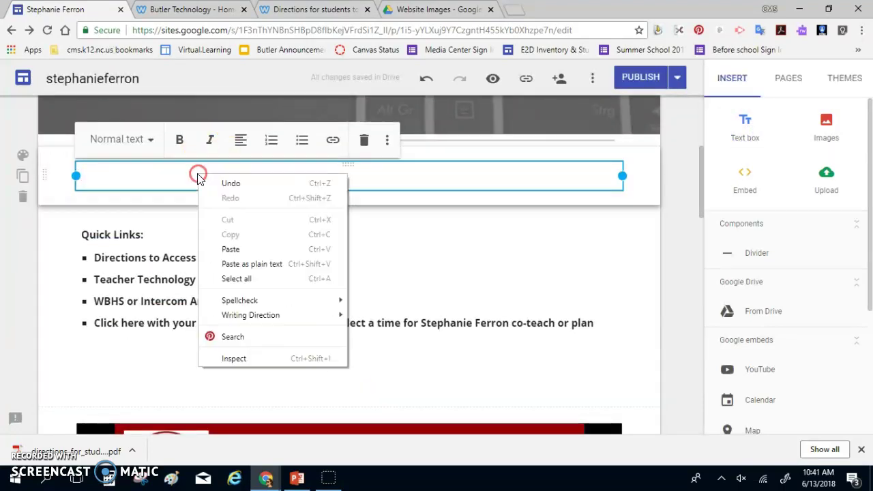
{"action": "left_click", "coordinate": [229, 249]}
{"action": "scroll", "coordinate": [314, 327], "scroll_direction": "up", "scroll_amount": 3}
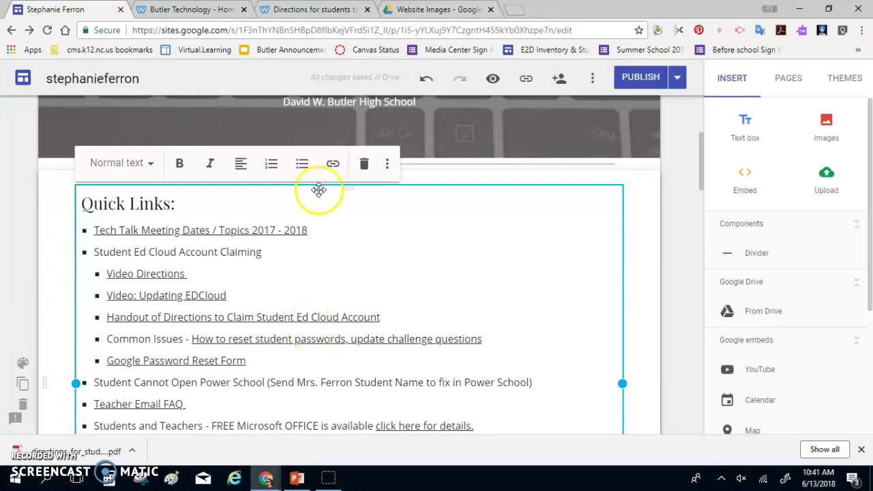
- On the Weebly page, open the Tech Talk Meeting Dates / Topics 2017 - 2018 and Video Directions links to check their destinations, closing each one
{"action": "left_click", "coordinate": [182, 10]}
{"action": "left_click", "coordinate": [391, 322]}
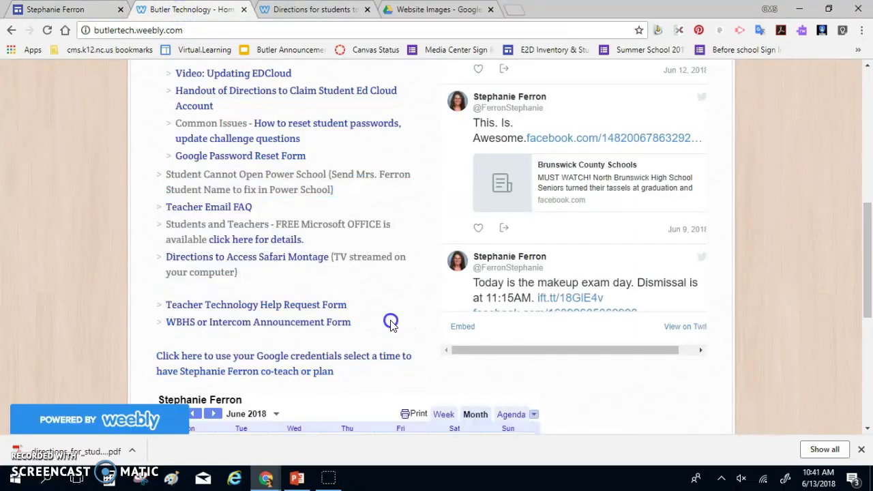
{"action": "scroll", "coordinate": [347, 302], "scroll_direction": "up", "scroll_amount": 6}
{"action": "scroll", "coordinate": [302, 361], "scroll_direction": "down", "scroll_amount": 2}
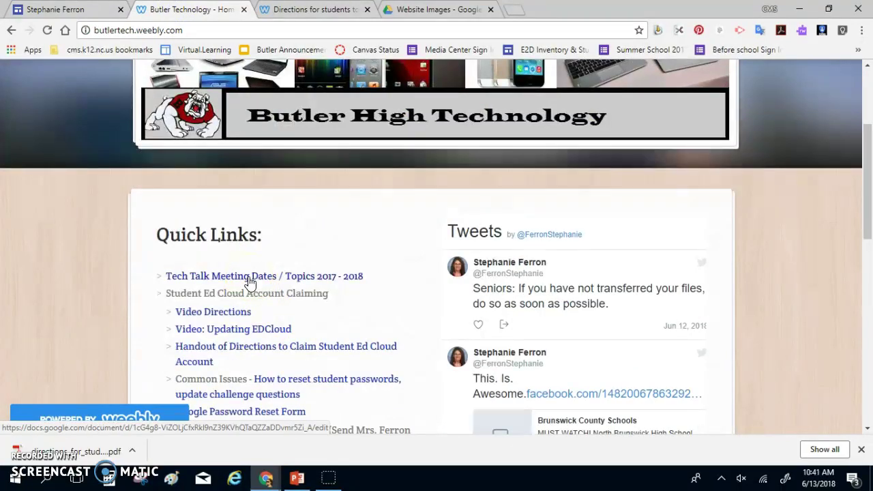
{"action": "left_click", "coordinate": [250, 281]}
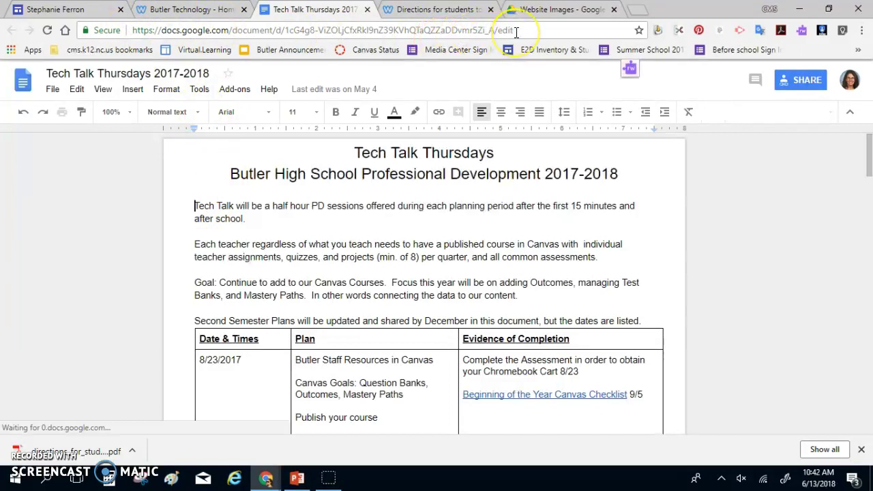
{"action": "left_click", "coordinate": [367, 9]}
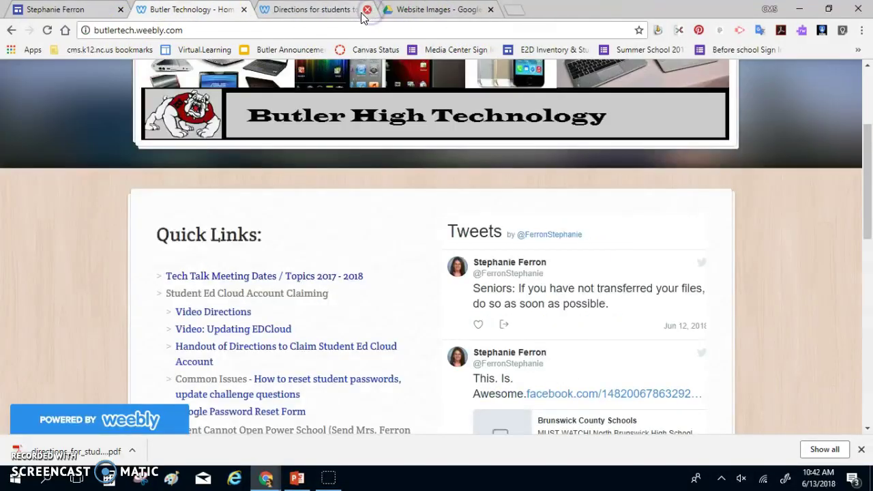
{"action": "left_click", "coordinate": [217, 313]}
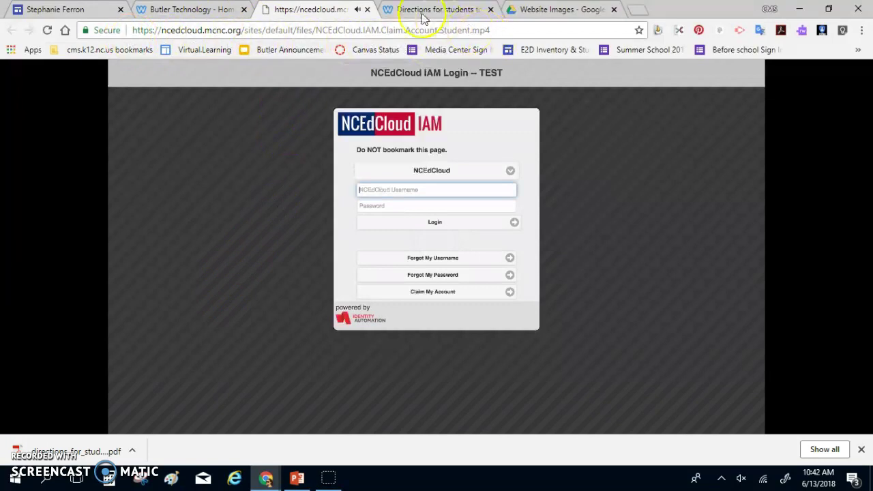
{"action": "left_click", "coordinate": [367, 9]}
- In the Google Sites text box, inspect the link addresses behind the Tech Talk Meeting Dates / Topics and Video Directions entries
{"action": "left_click", "coordinate": [30, 10]}
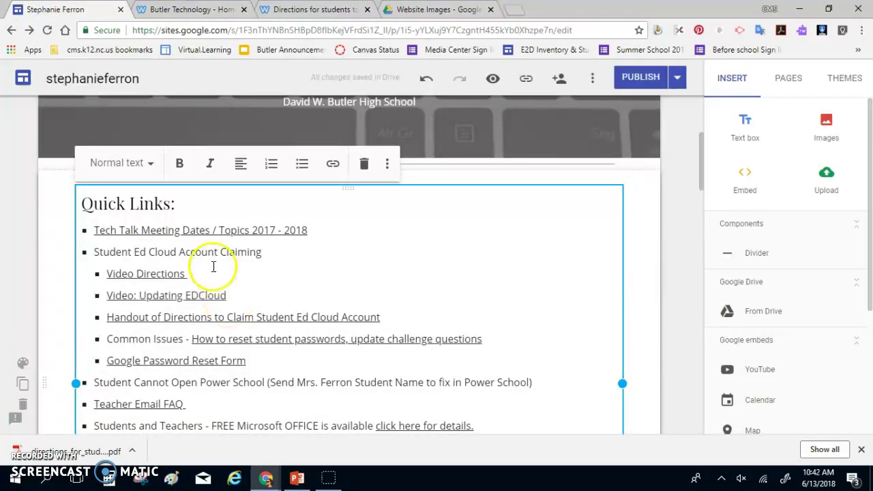
{"action": "left_click", "coordinate": [247, 229]}
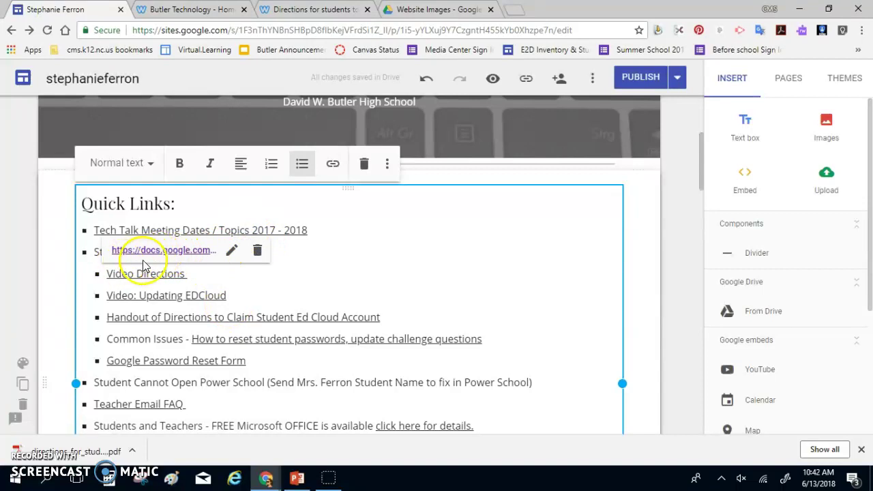
{"action": "left_click", "coordinate": [231, 250]}
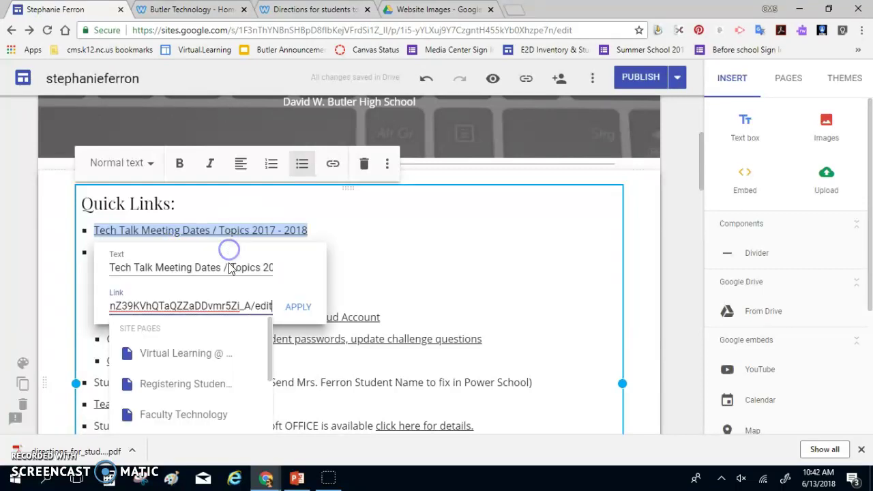
{"action": "left_click", "coordinate": [178, 302]}
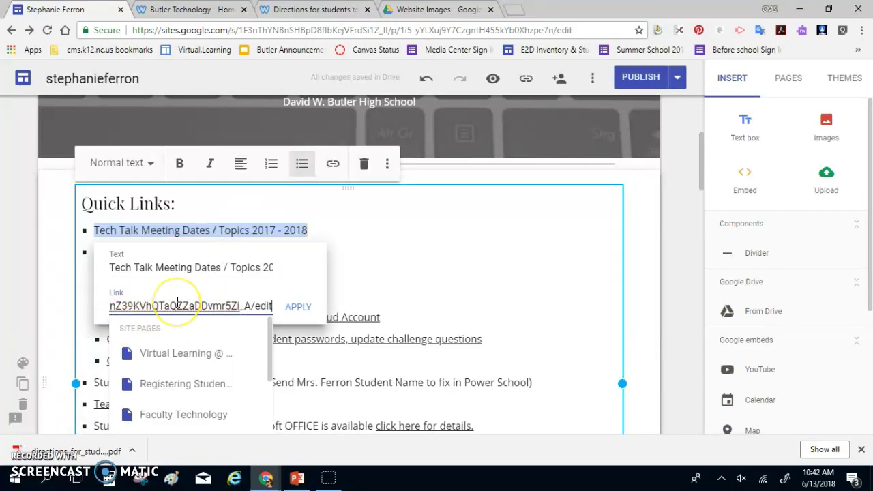
{"action": "left_click", "coordinate": [148, 302]}
{"action": "key", "text": "Home"}
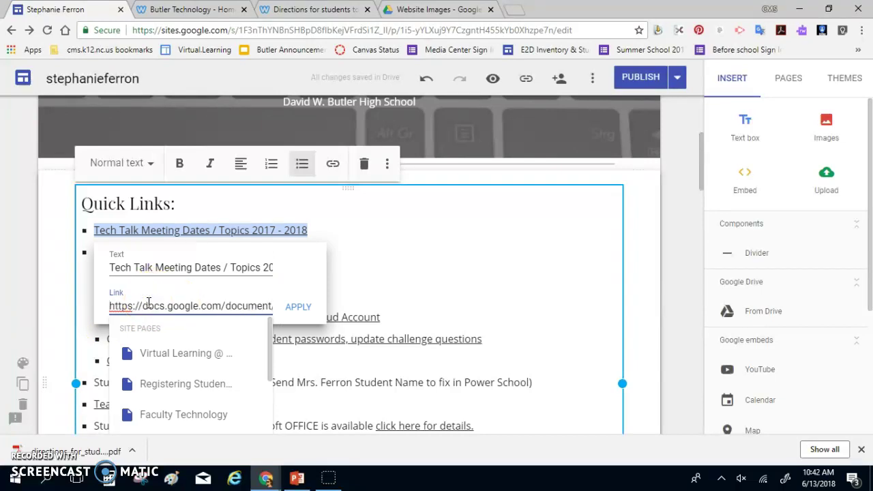
{"action": "left_click", "coordinate": [460, 264]}
{"action": "left_click", "coordinate": [164, 279]}
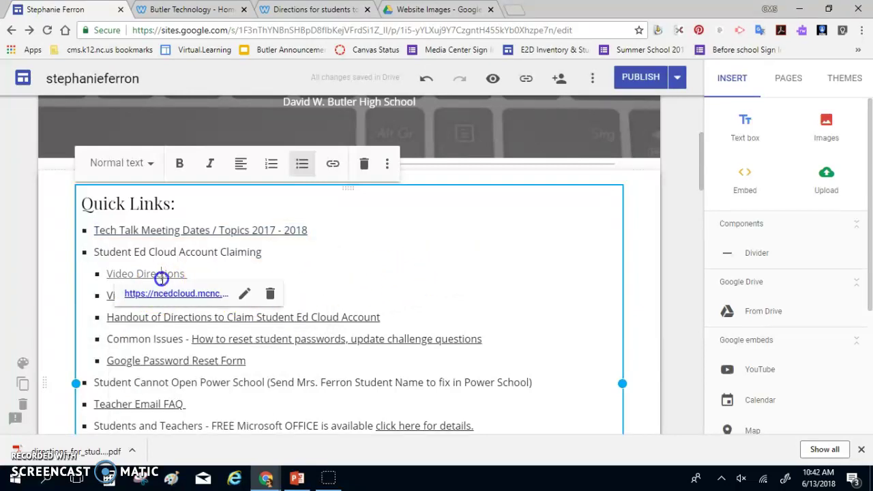
{"action": "left_click", "coordinate": [327, 294]}
- Open the Ed Cloud account handout PDF from the Weebly page to check its address, and inspect the matching link in Google Sites
{"action": "left_click", "coordinate": [164, 17]}
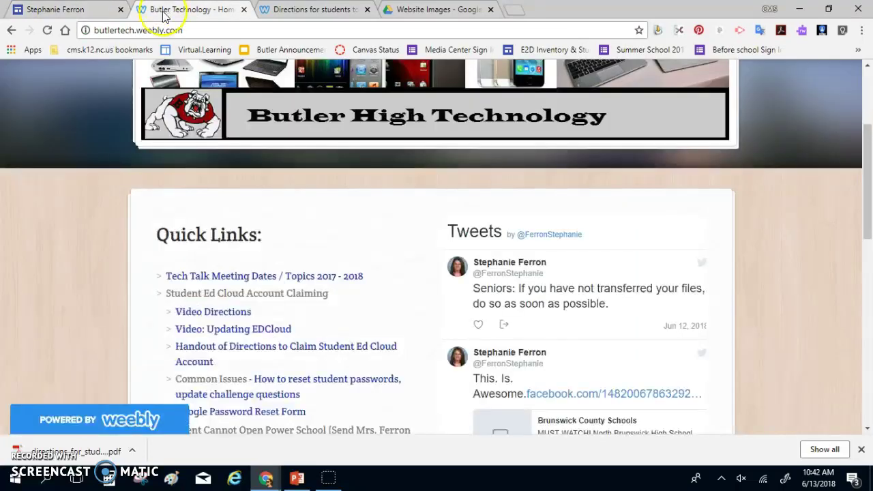
{"action": "left_click", "coordinate": [239, 355]}
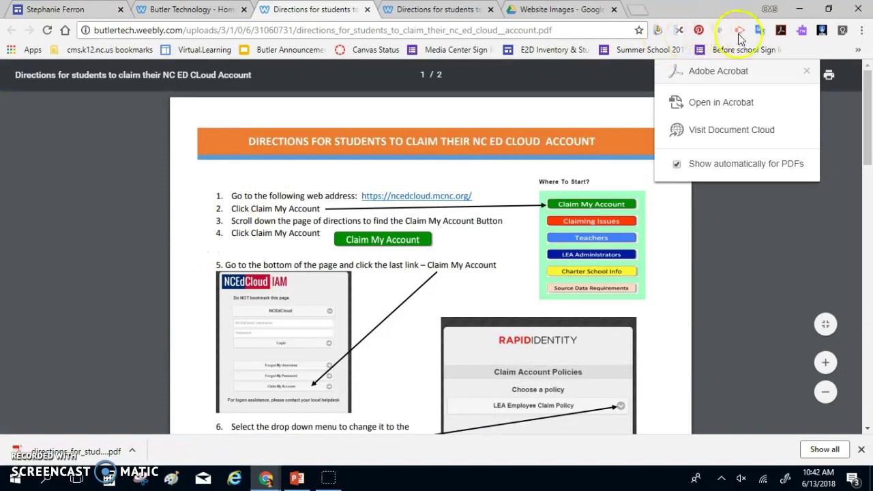
{"action": "left_click", "coordinate": [807, 72]}
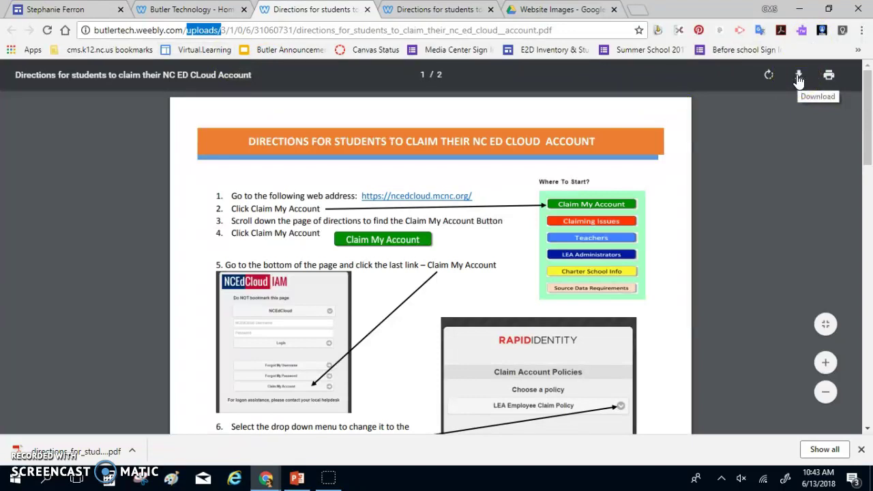
{"action": "left_click", "coordinate": [44, 9]}
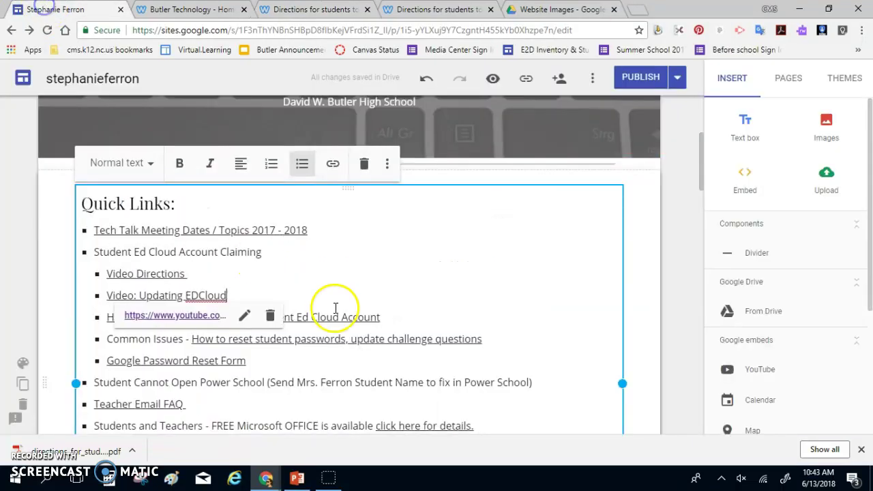
{"action": "left_click", "coordinate": [439, 317]}
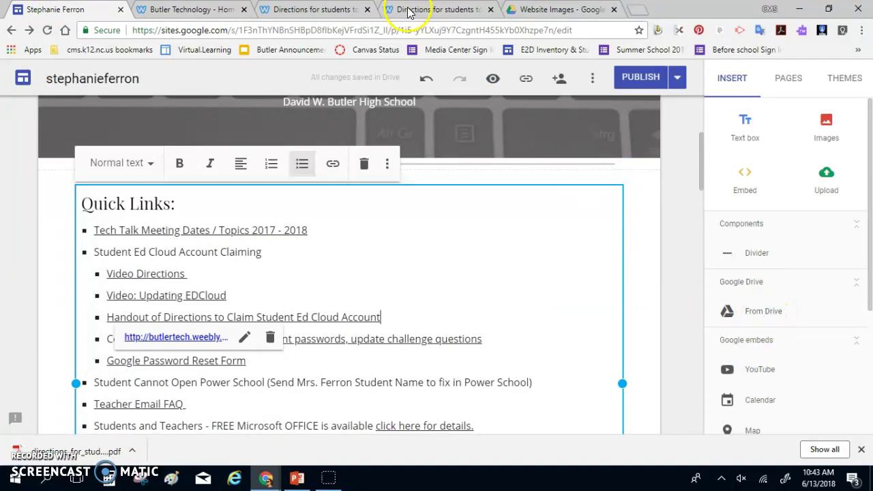
- Switch to Google Drive and browse from My Drive to the Website Images folder to locate the uploaded directions PDF
{"action": "left_click", "coordinate": [542, 9]}
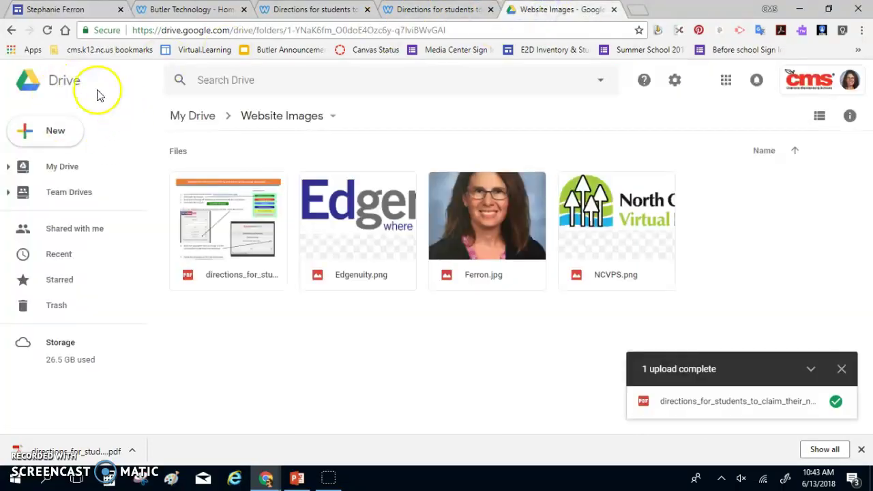
{"action": "left_click", "coordinate": [192, 117]}
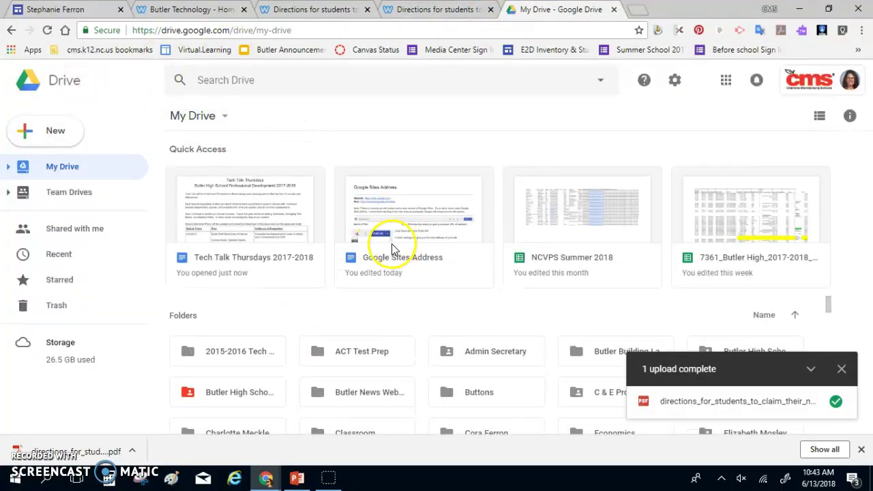
{"action": "left_click", "coordinate": [840, 369]}
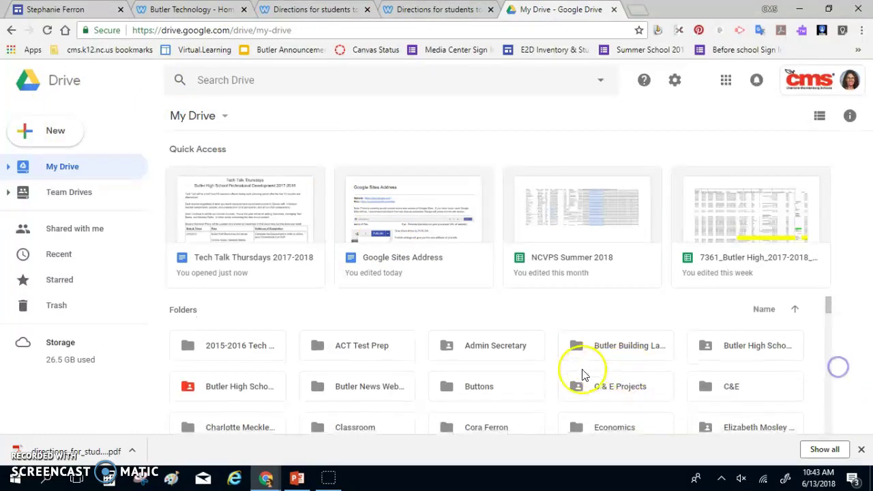
{"action": "scroll", "coordinate": [484, 341], "scroll_direction": "down", "scroll_amount": 10}
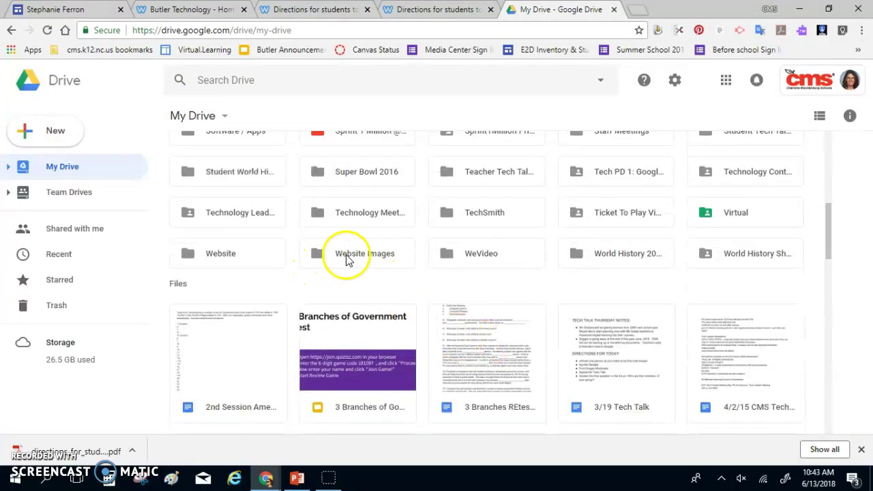
{"action": "double_click", "coordinate": [345, 258]}
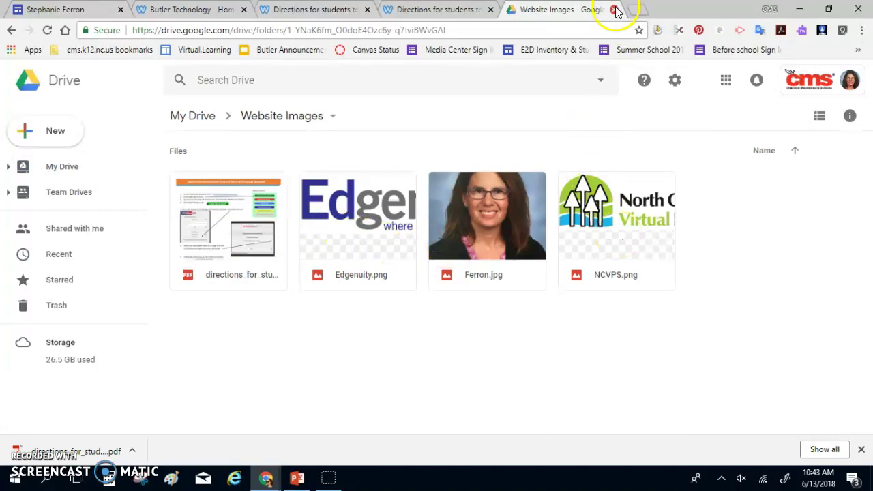
- Switch to Google Sites, try inserting the directions PDF from the Drive folder Website Images for the handout entry, and delete the embedded preview
{"action": "left_click", "coordinate": [17, 10]}
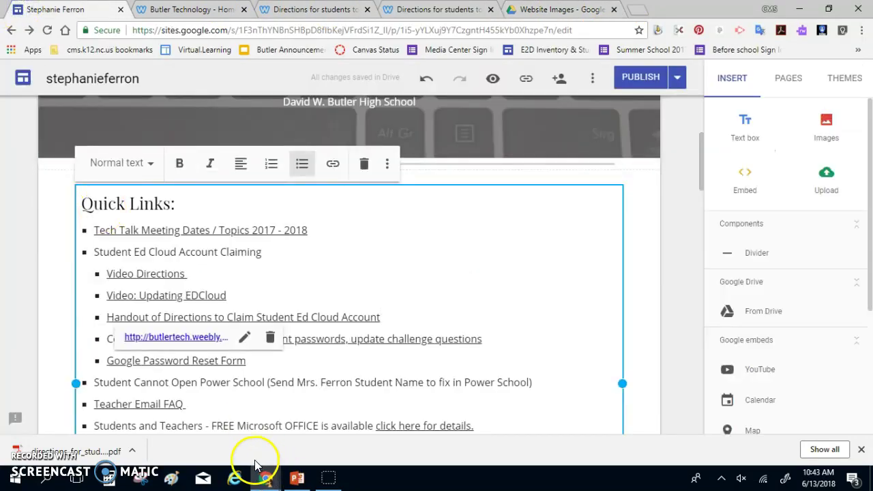
{"action": "left_click_drag", "start_coordinate": [106, 318], "coordinate": [423, 318]}
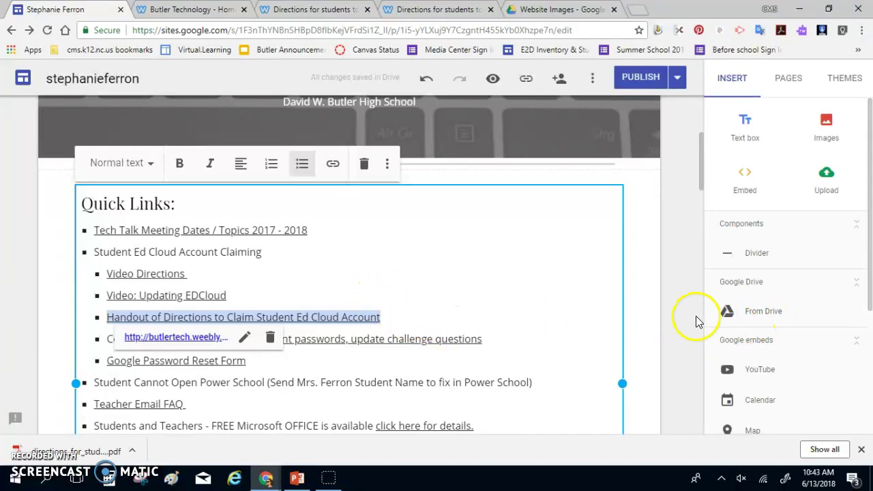
{"action": "left_click", "coordinate": [778, 313]}
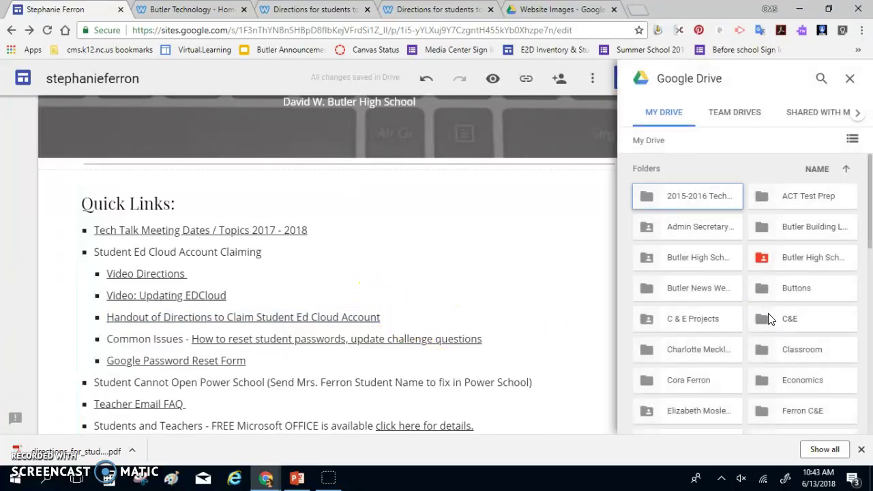
{"action": "scroll", "coordinate": [748, 222], "scroll_direction": "down", "scroll_amount": 8}
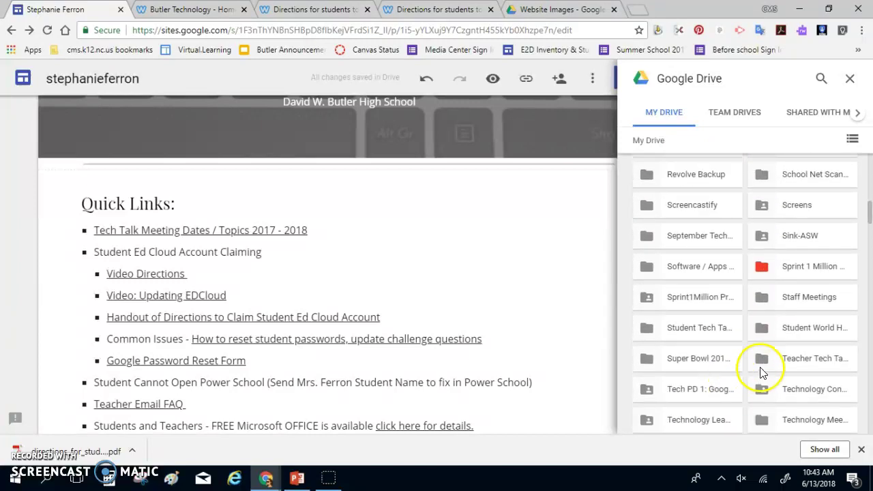
{"action": "scroll", "coordinate": [750, 375], "scroll_direction": "down", "scroll_amount": 3}
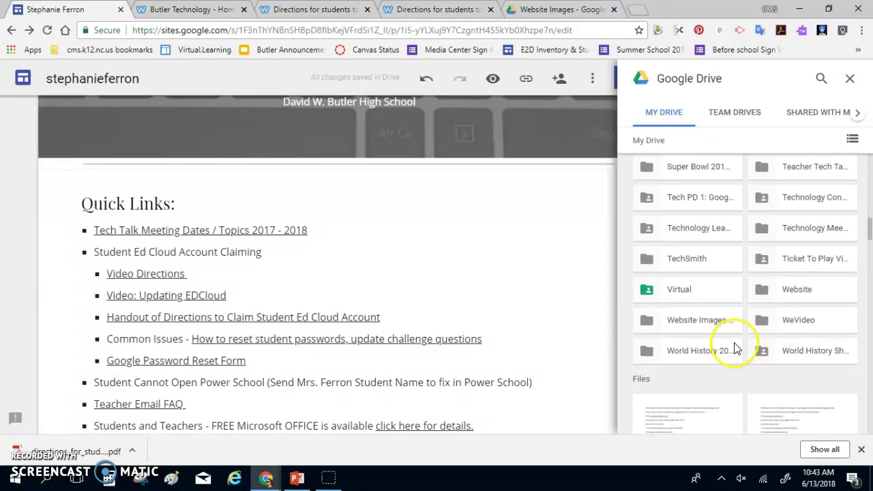
{"action": "double_click", "coordinate": [682, 320]}
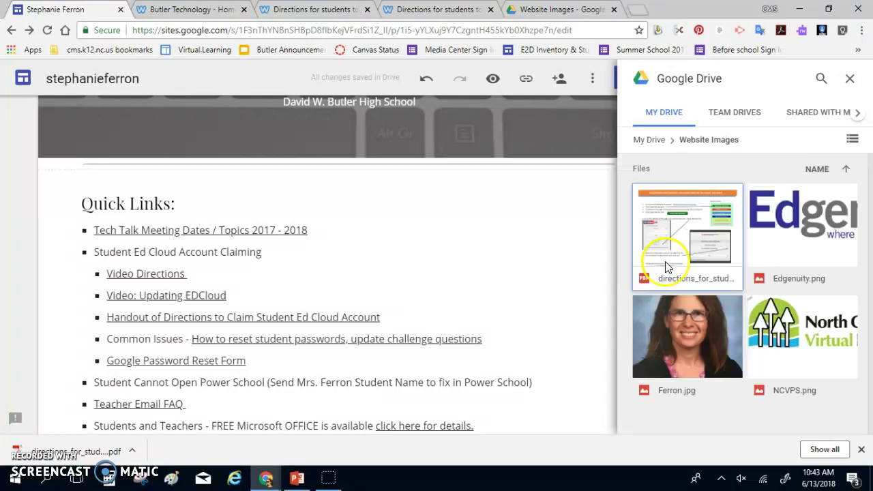
{"action": "left_click", "coordinate": [671, 245]}
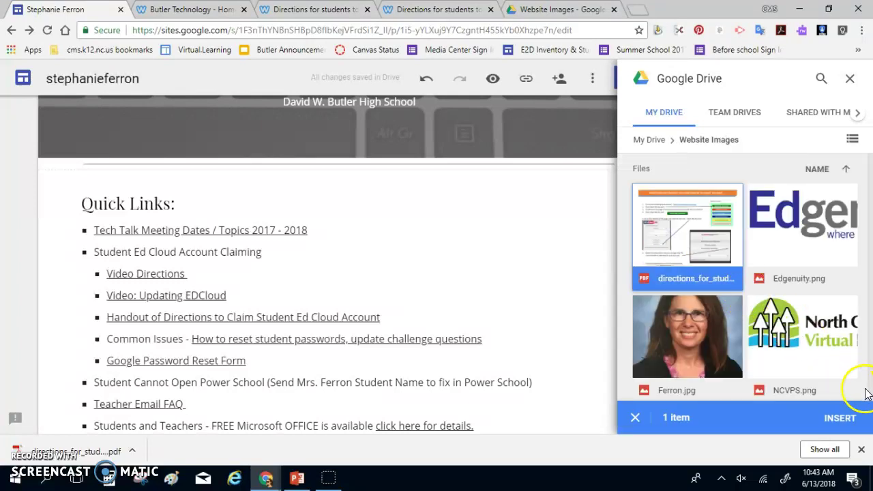
{"action": "left_click", "coordinate": [839, 419]}
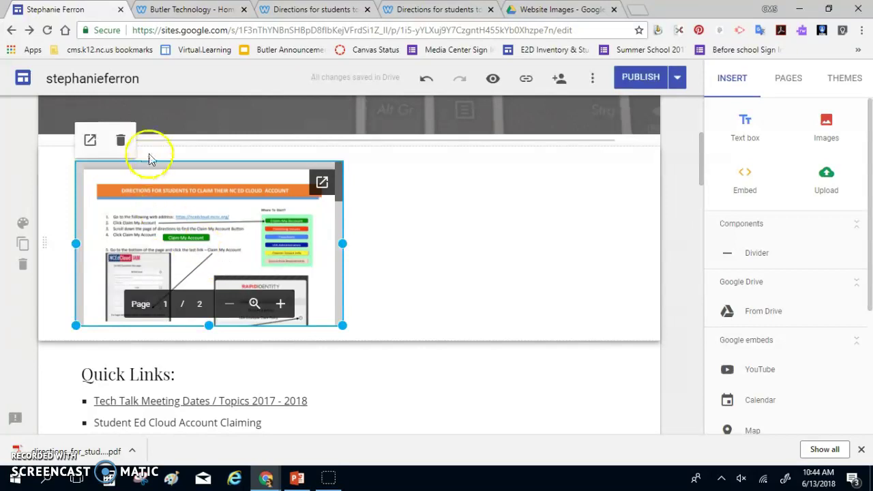
{"action": "left_click", "coordinate": [121, 142]}
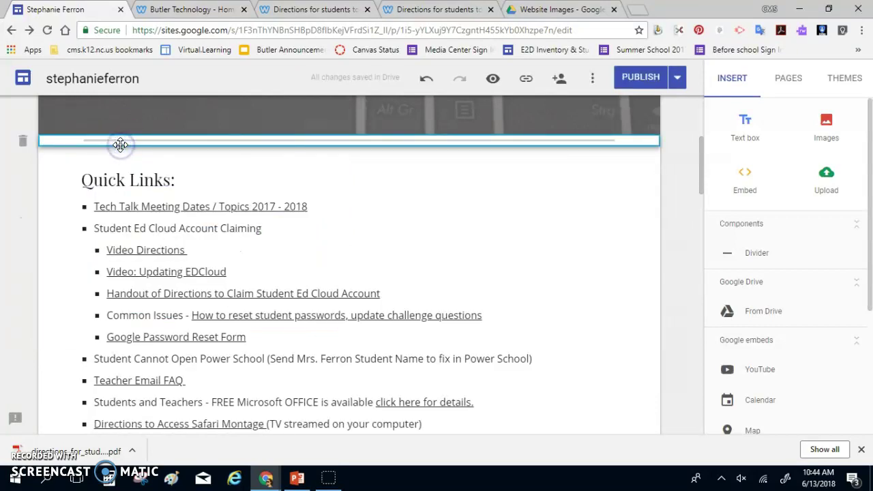
{"action": "left_click", "coordinate": [104, 294]}
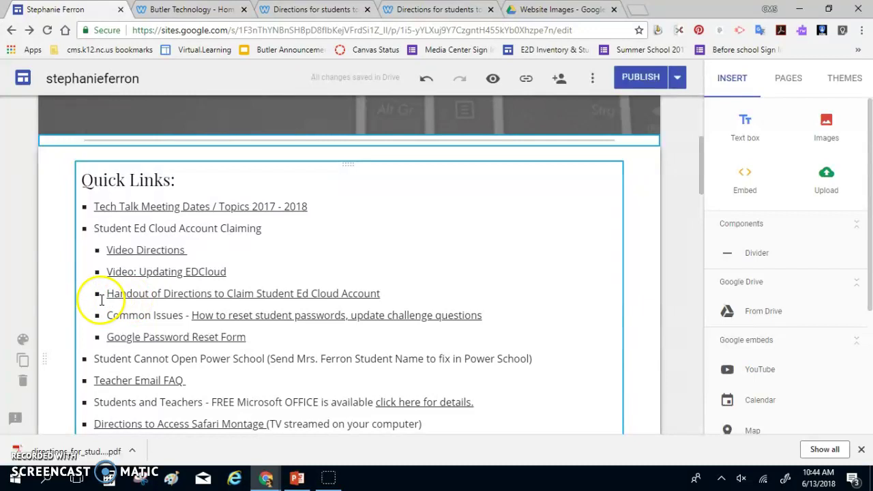
- Switch to Google Drive and set the directions PDF's link sharing to On - Anyone with the link, with view access
{"action": "left_click", "coordinate": [563, 10]}
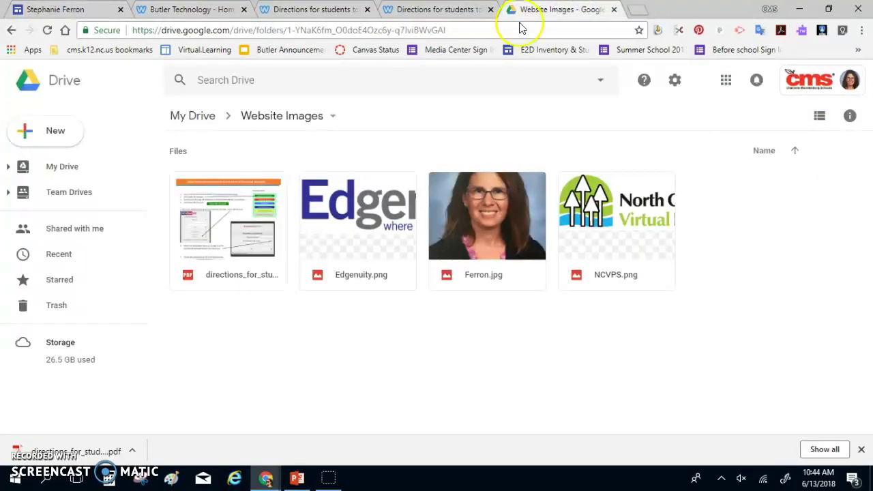
{"action": "double_click", "coordinate": [234, 244]}
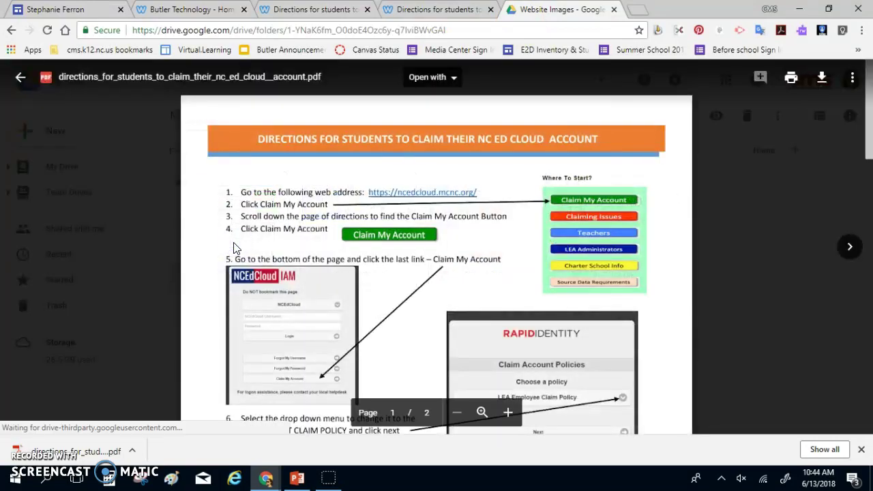
{"action": "left_click", "coordinate": [852, 79]}
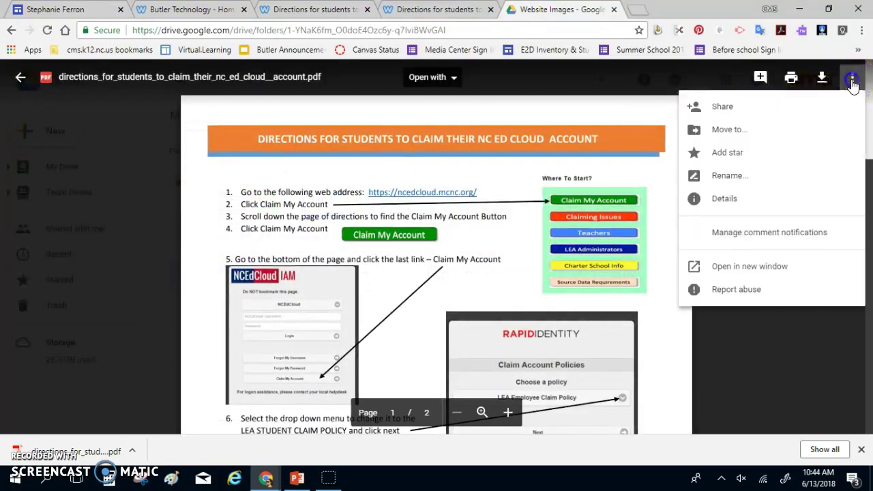
{"action": "left_click", "coordinate": [746, 109]}
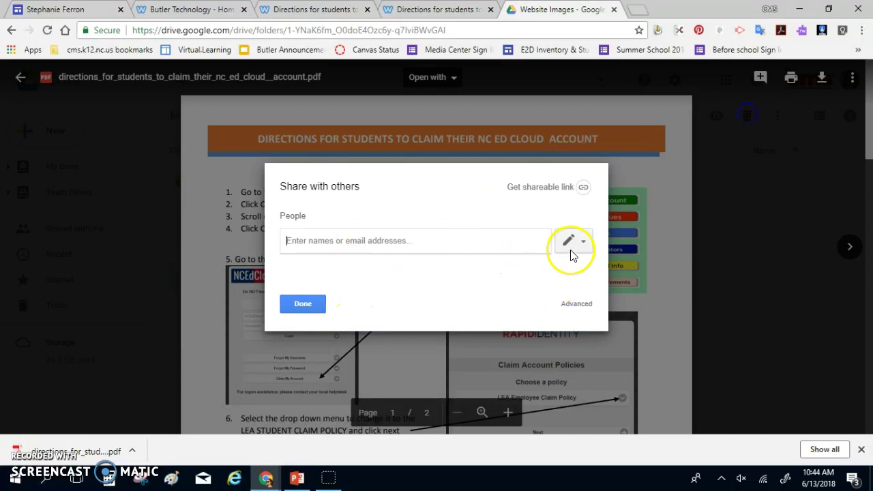
{"action": "left_click", "coordinate": [578, 305]}
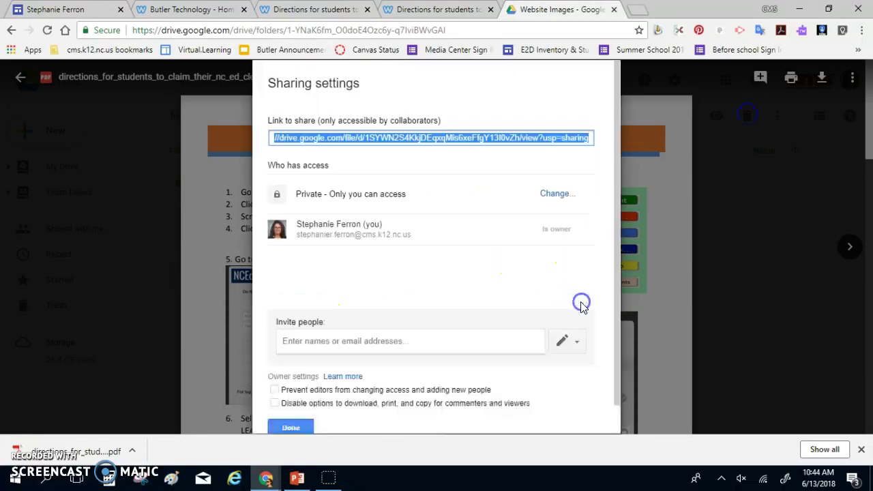
{"action": "left_click", "coordinate": [542, 197]}
{"action": "left_click", "coordinate": [297, 196]}
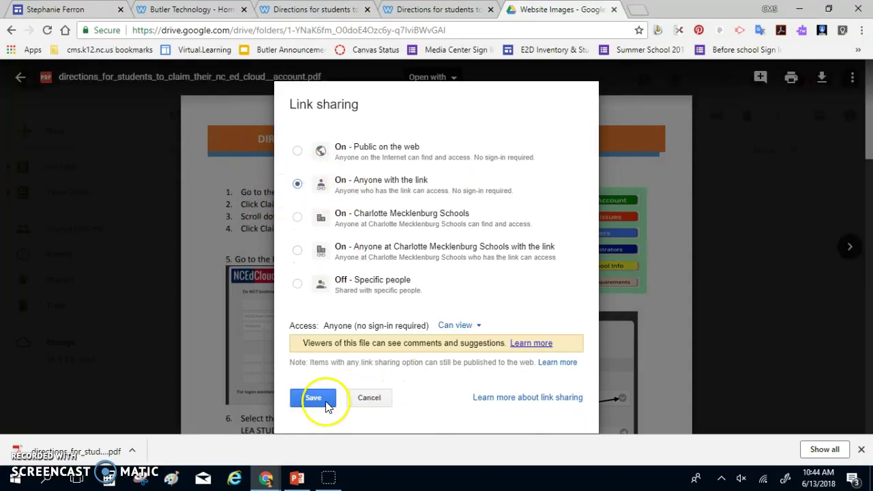
{"action": "left_click", "coordinate": [321, 403]}
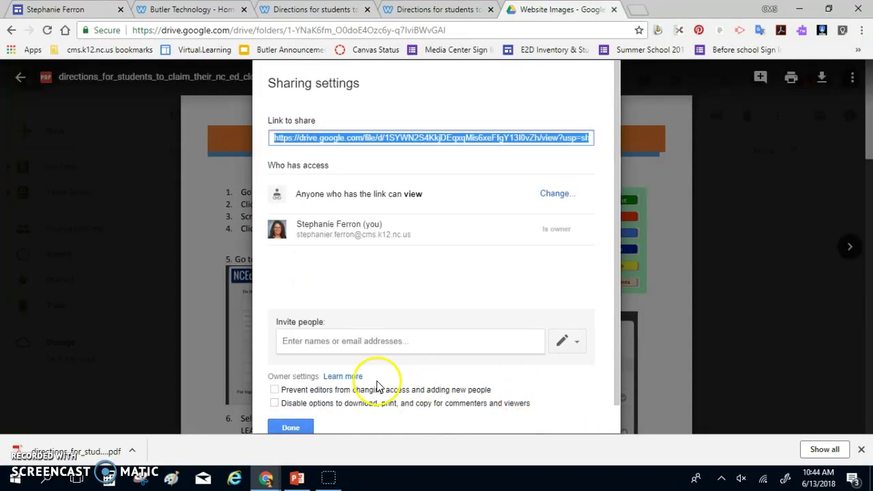
{"action": "left_click", "coordinate": [284, 428]}
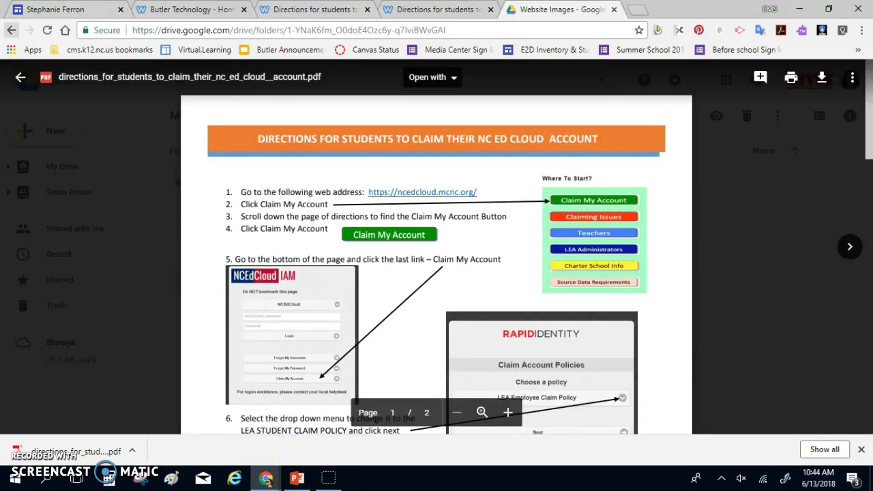
- Return to My Drive and set the Website Images folder's link sharing to On - Anyone with the link, with view-only access
{"action": "left_click", "coordinate": [9, 31]}
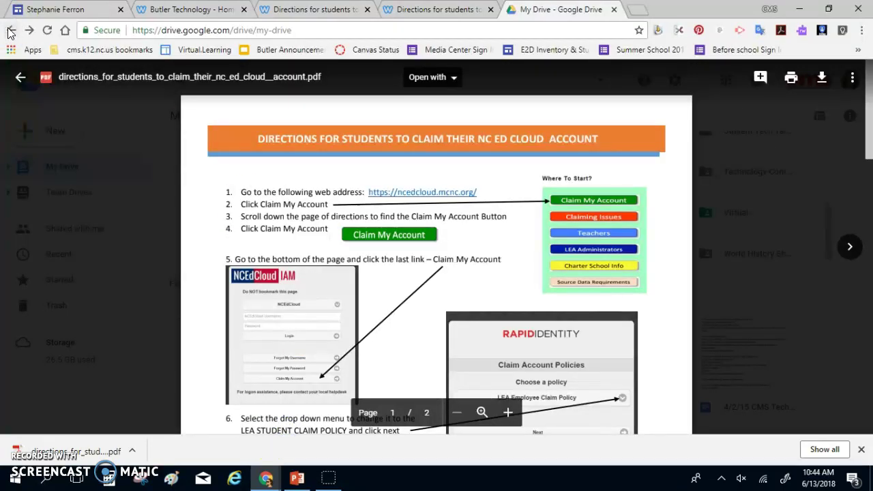
{"action": "left_click", "coordinate": [292, 224]}
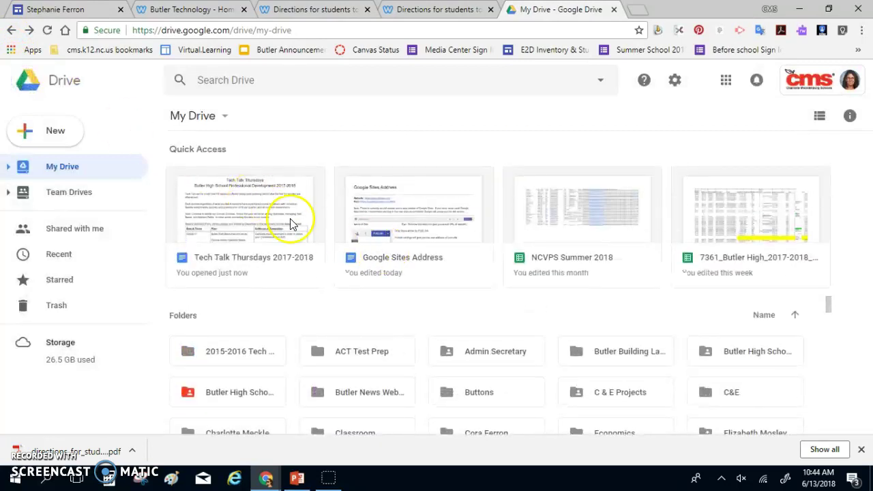
{"action": "scroll", "coordinate": [362, 303], "scroll_direction": "down", "scroll_amount": 10}
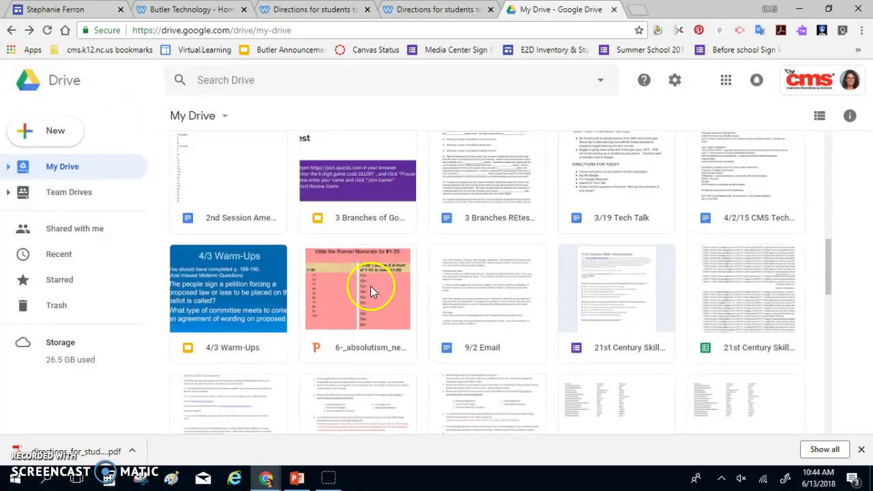
{"action": "scroll", "coordinate": [368, 289], "scroll_direction": "up", "scroll_amount": 3}
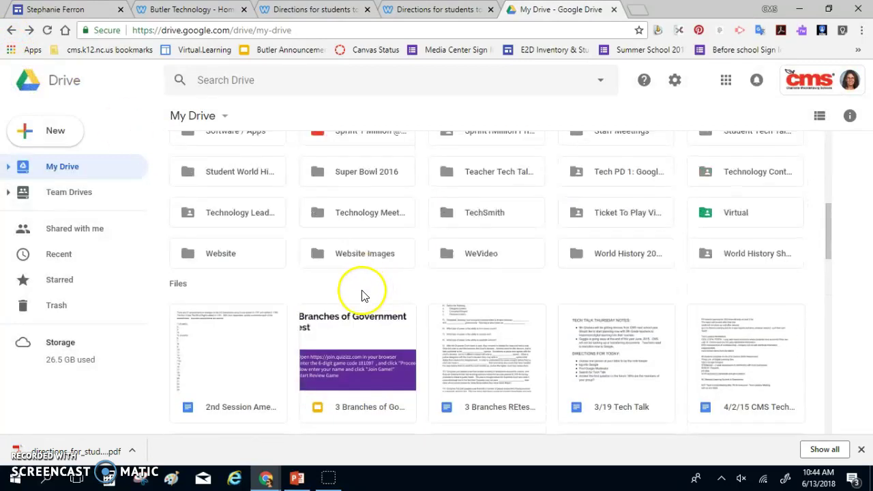
{"action": "right_click", "coordinate": [343, 257]}
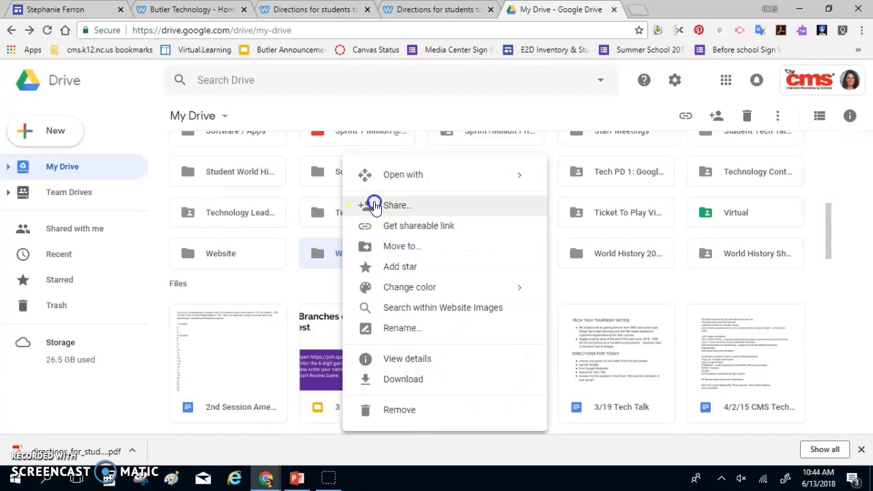
{"action": "left_click", "coordinate": [374, 205]}
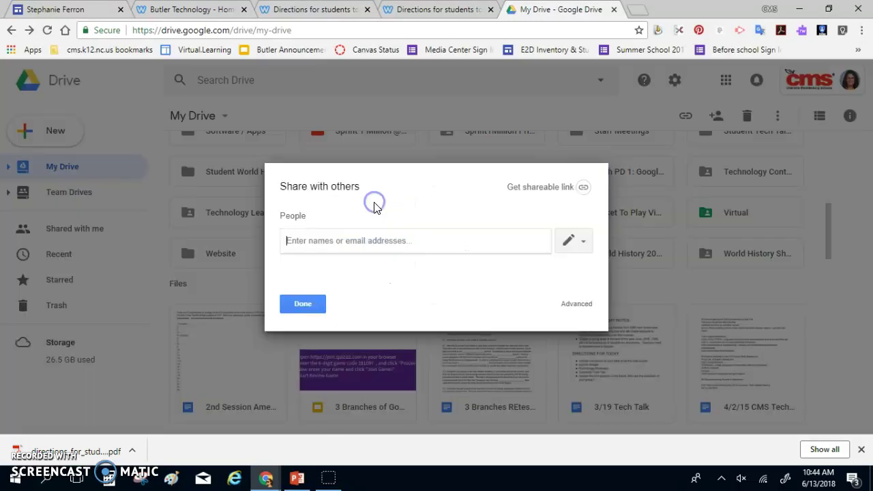
{"action": "left_click", "coordinate": [575, 306]}
{"action": "left_click", "coordinate": [552, 195]}
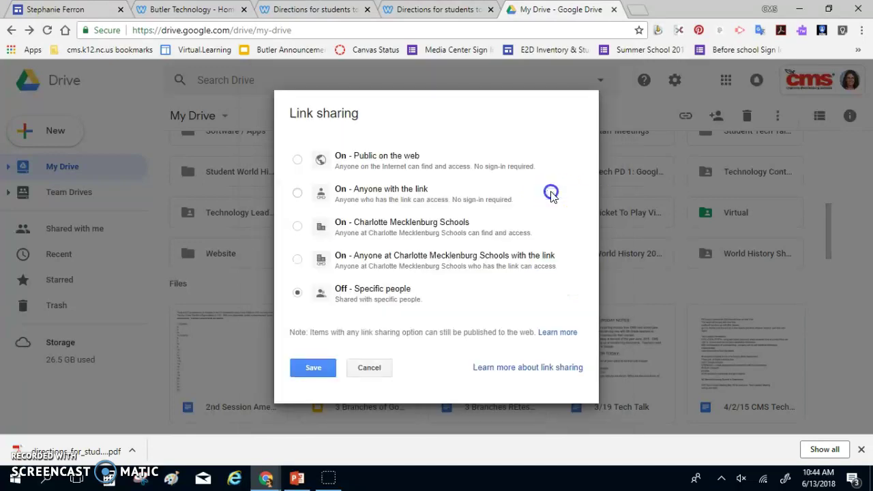
{"action": "left_click", "coordinate": [297, 193]}
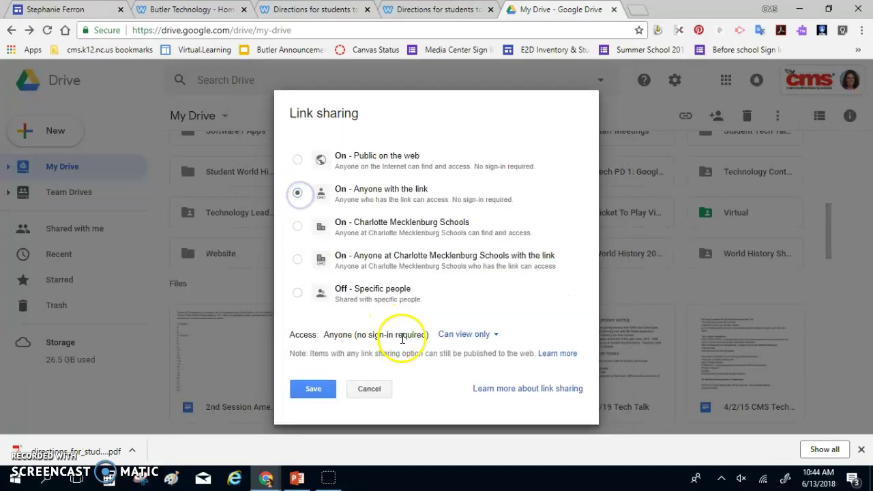
{"action": "left_click", "coordinate": [320, 394]}
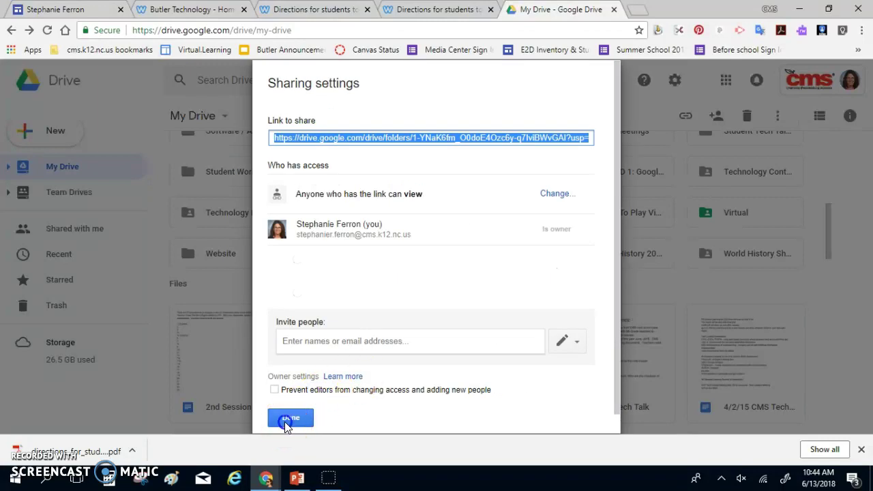
{"action": "left_click", "coordinate": [290, 419]}
- Open the directions PDF in the Website Images folder and copy the address of the page
{"action": "left_click", "coordinate": [327, 263]}
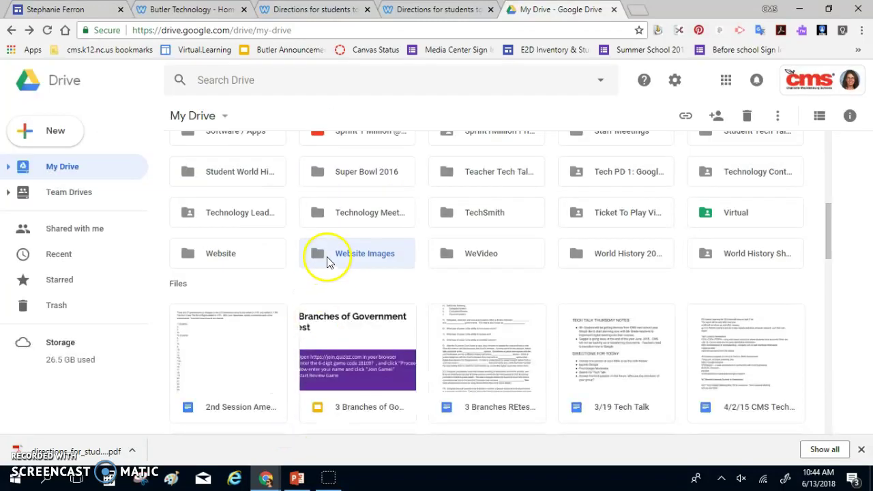
{"action": "double_click", "coordinate": [362, 259]}
{"action": "double_click", "coordinate": [225, 249]}
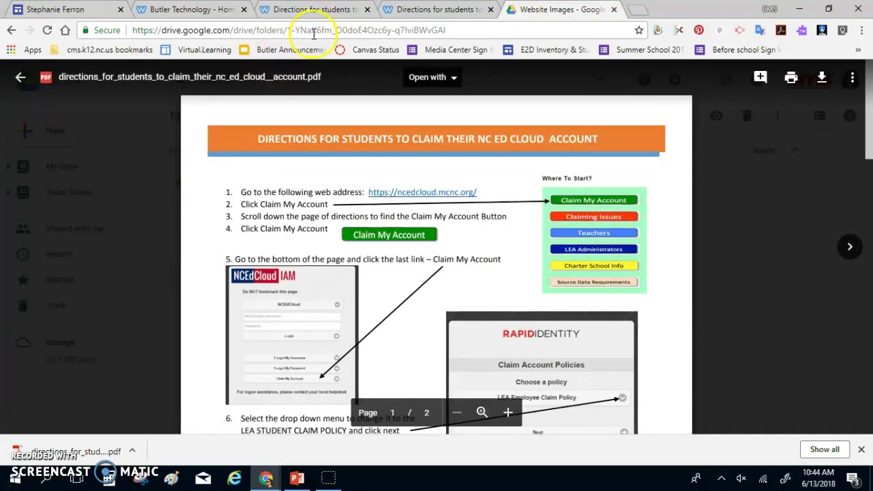
{"action": "left_click", "coordinate": [314, 34]}
{"action": "right_click", "coordinate": [314, 33]}
{"action": "left_click", "coordinate": [341, 81]}
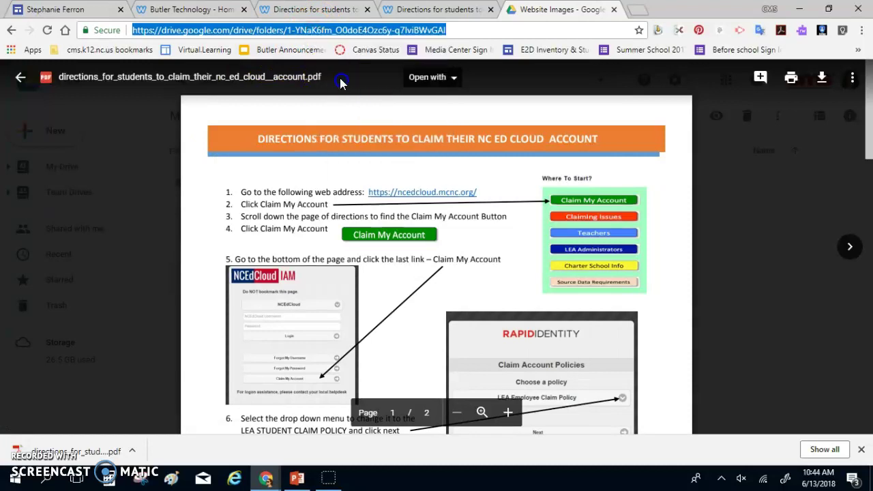
- In Google Sites, replace the link address of Handout of Directions to Claim Student Ed Cloud Account with the copied Drive address
{"action": "left_click", "coordinate": [58, 8]}
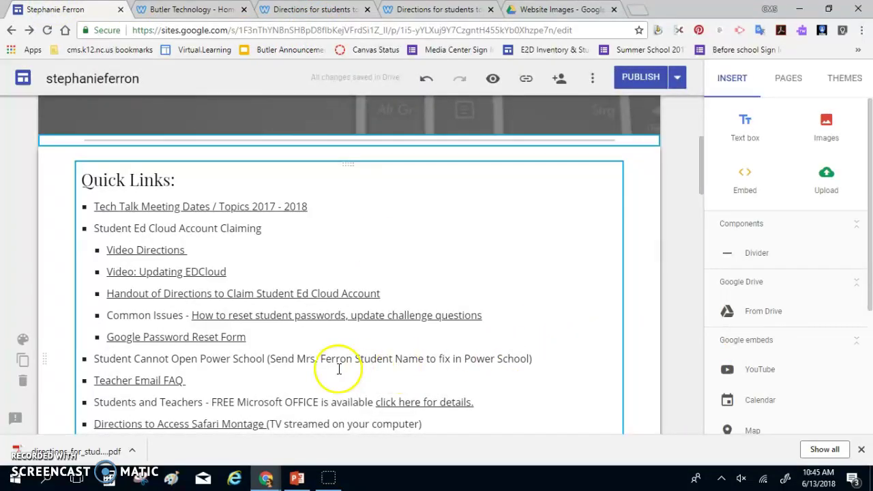
{"action": "left_click_drag", "start_coordinate": [227, 293], "coordinate": [392, 296]}
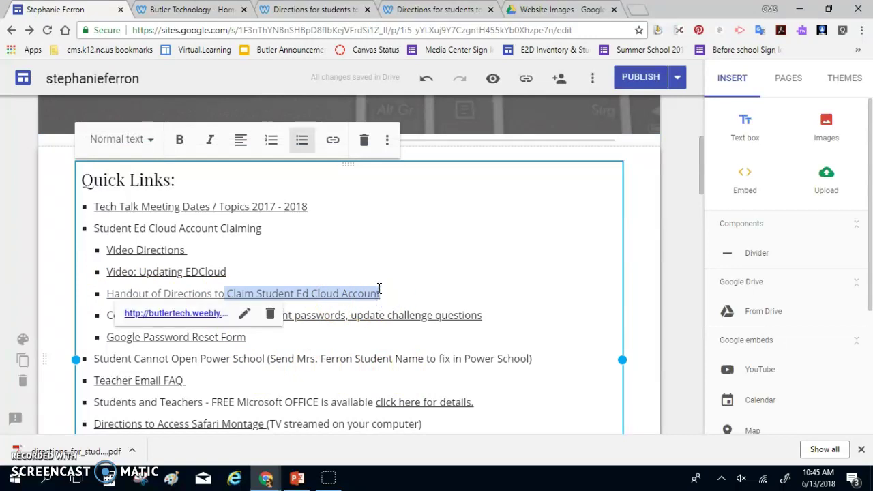
{"action": "left_click", "coordinate": [394, 243]}
{"action": "left_click_drag", "start_coordinate": [383, 294], "coordinate": [109, 291]}
{"action": "left_click", "coordinate": [244, 313]}
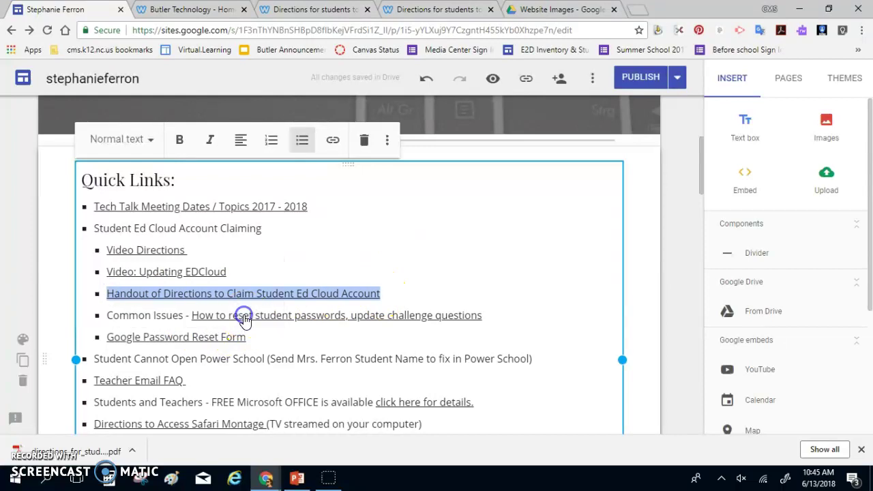
{"action": "left_click_drag", "start_coordinate": [287, 372], "coordinate": [49, 371]}
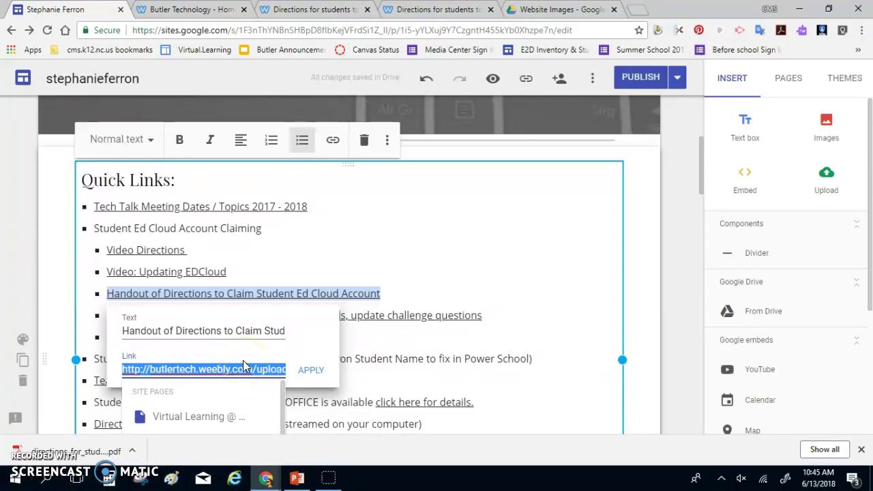
{"action": "key", "text": "ctrl+v"}
{"action": "left_click", "coordinate": [311, 370]}
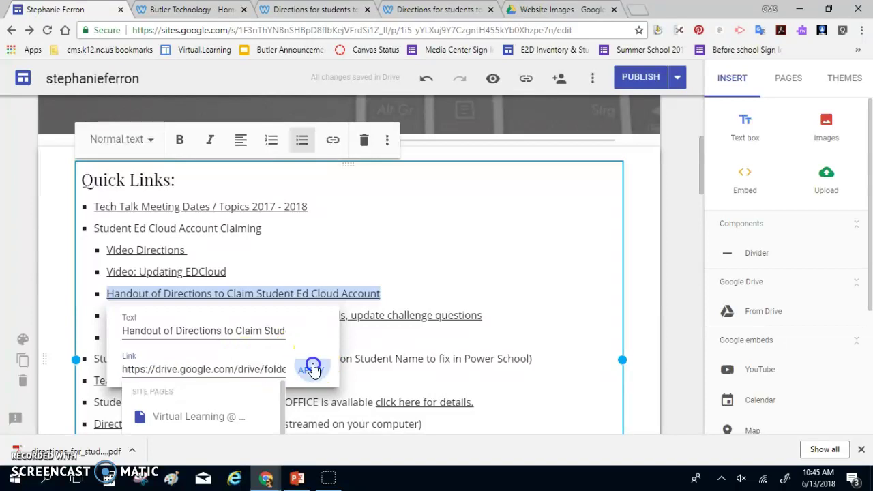
- Publish the Google Site with the edited handout link
{"action": "scroll", "coordinate": [526, 211], "scroll_direction": "down", "scroll_amount": 2}
{"action": "scroll", "coordinate": [537, 192], "scroll_direction": "up", "scroll_amount": 1}
{"action": "scroll", "coordinate": [537, 191], "scroll_direction": "up", "scroll_amount": 5}
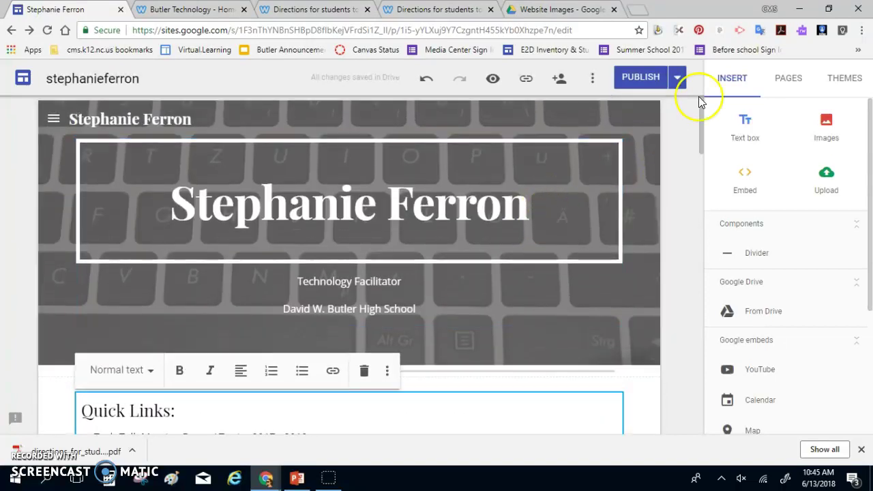
{"action": "left_click", "coordinate": [638, 78]}
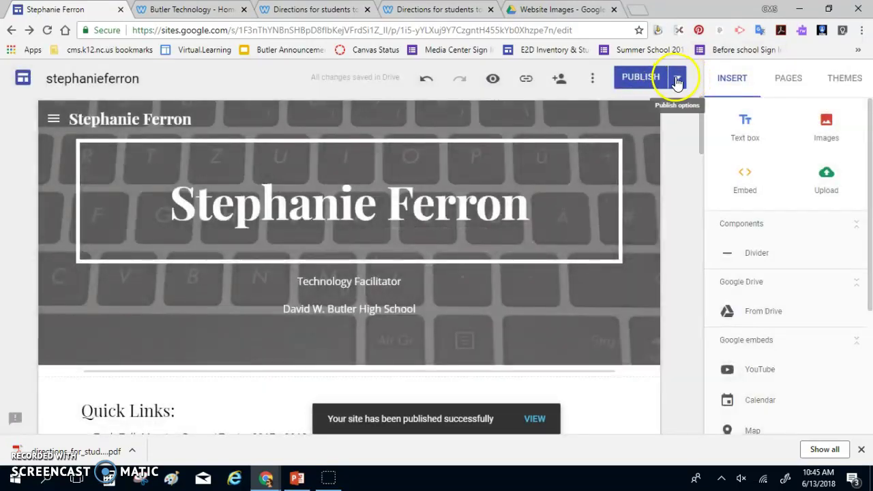
- View the published site, test the Handout of Directions to Claim Student Ed Cloud Account link, and close the opened pages
{"action": "left_click", "coordinate": [677, 79]}
{"action": "left_click", "coordinate": [618, 145]}
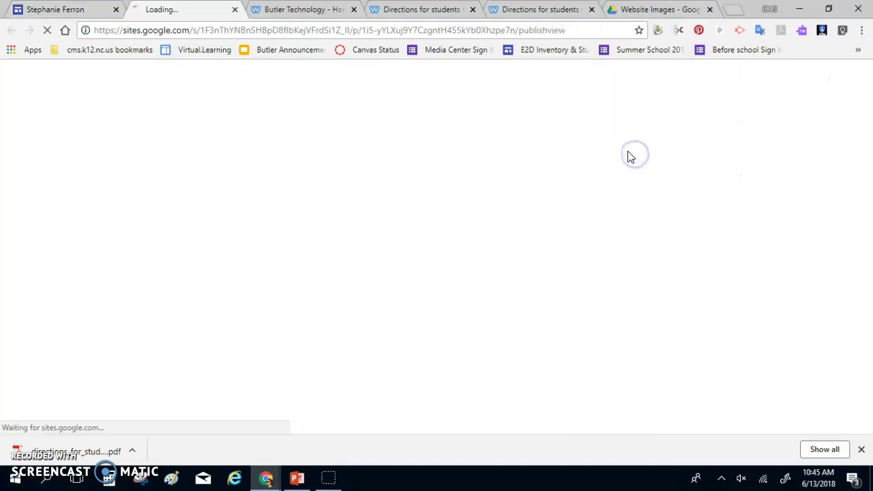
{"action": "scroll", "coordinate": [409, 260], "scroll_direction": "down", "scroll_amount": 3}
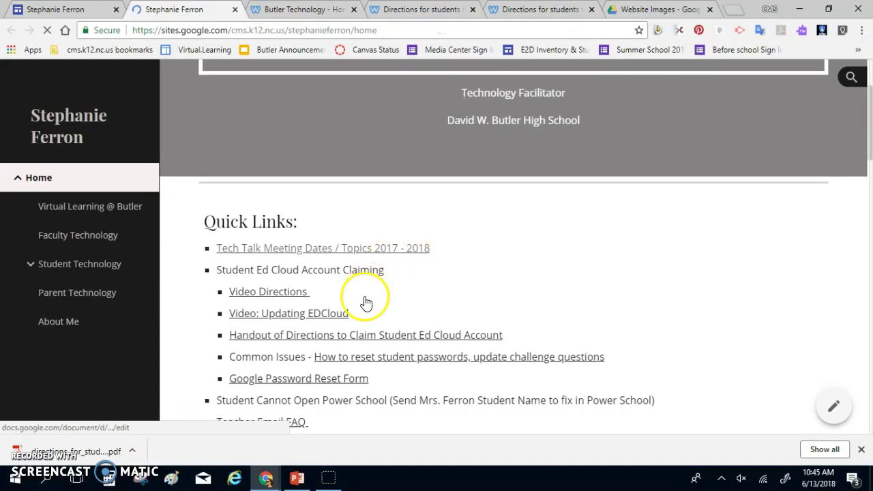
{"action": "left_click", "coordinate": [346, 281]}
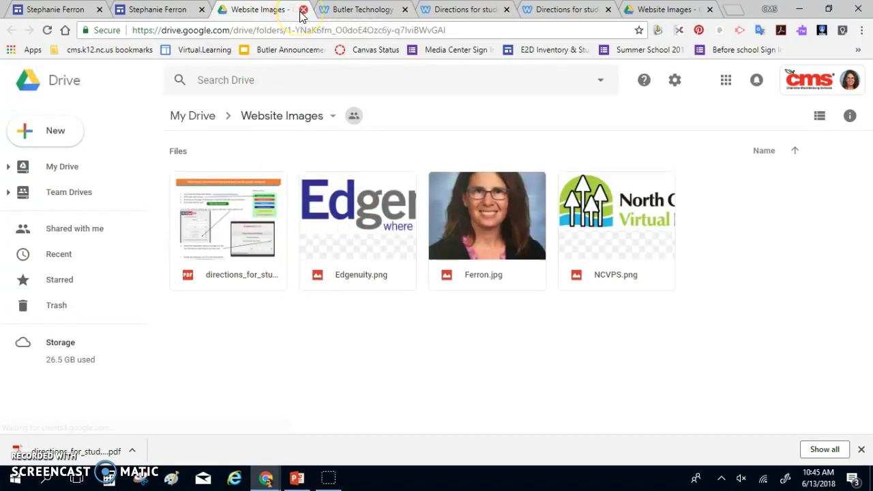
{"action": "left_click", "coordinate": [204, 12]}
{"action": "left_click", "coordinate": [203, 11]}
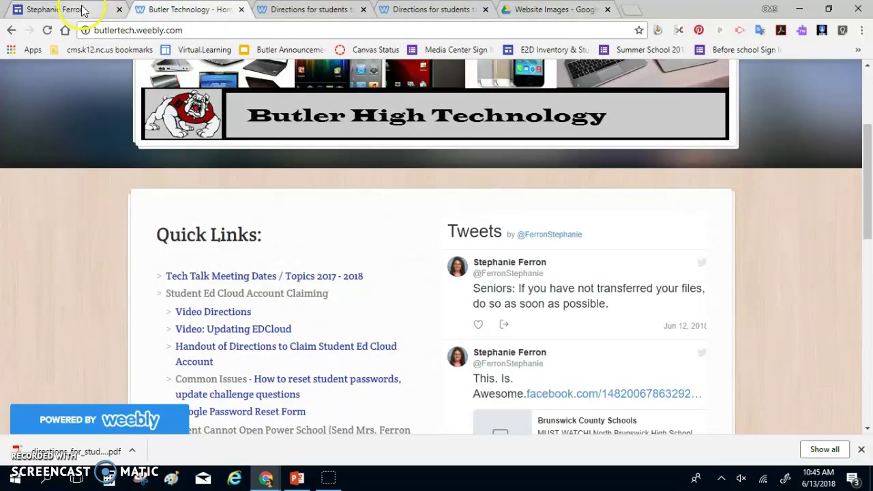
- Switch to the directions PDF in Google Drive and examine its file details
{"action": "left_click", "coordinate": [549, 10]}
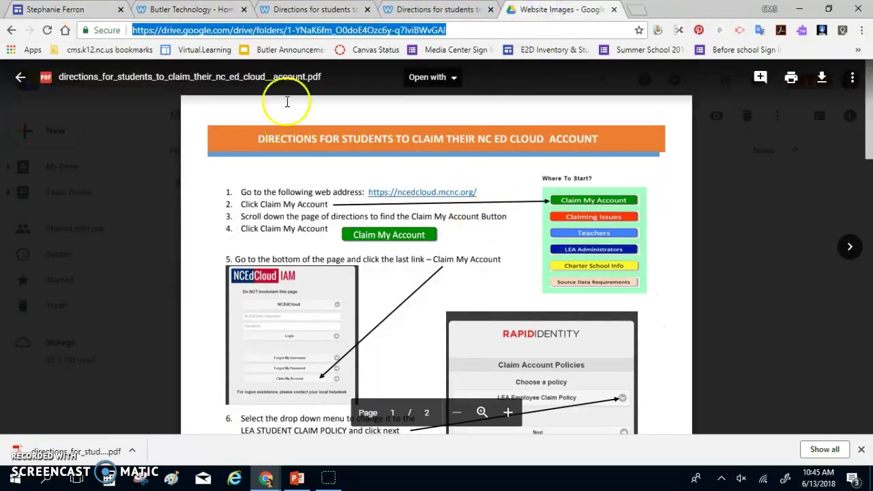
{"action": "left_click", "coordinate": [853, 78]}
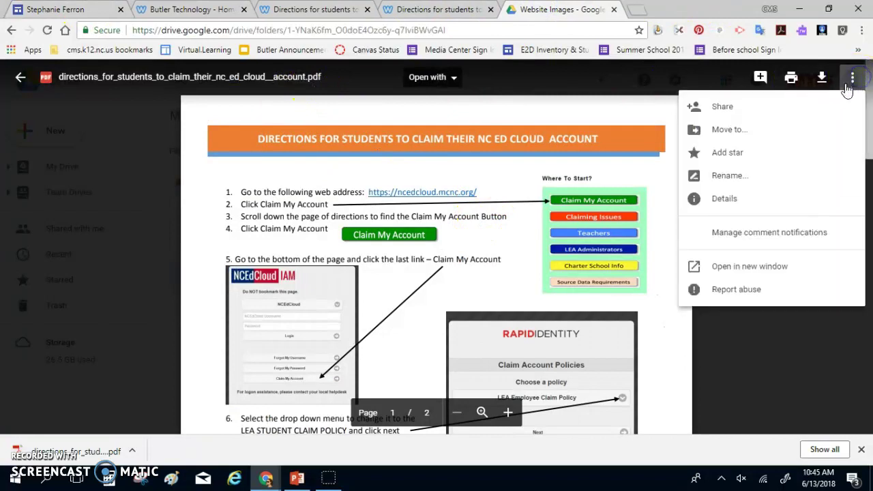
{"action": "left_click", "coordinate": [746, 198]}
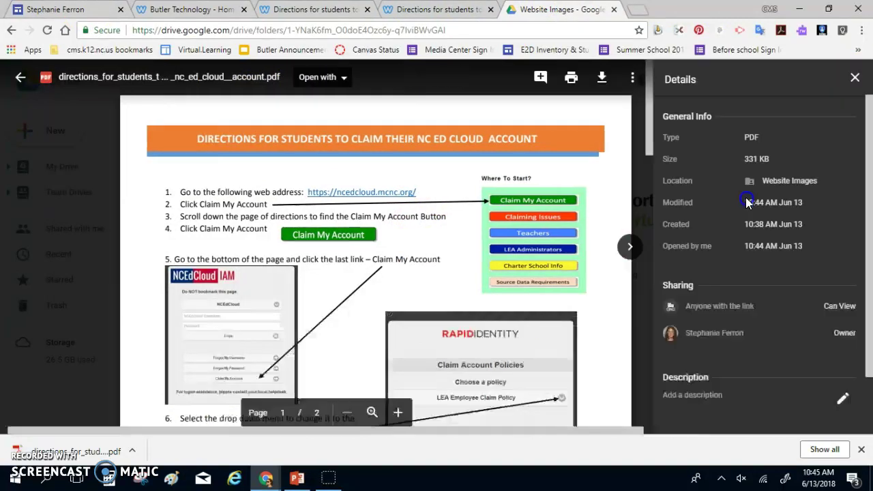
{"action": "left_click", "coordinate": [854, 77]}
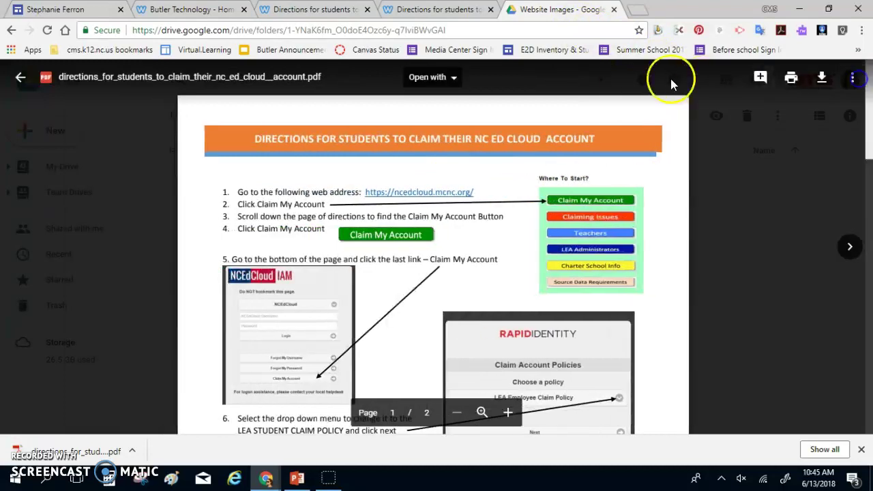
- Copy the directions PDF's shareable link from its sharing settings
{"action": "left_click", "coordinate": [853, 79]}
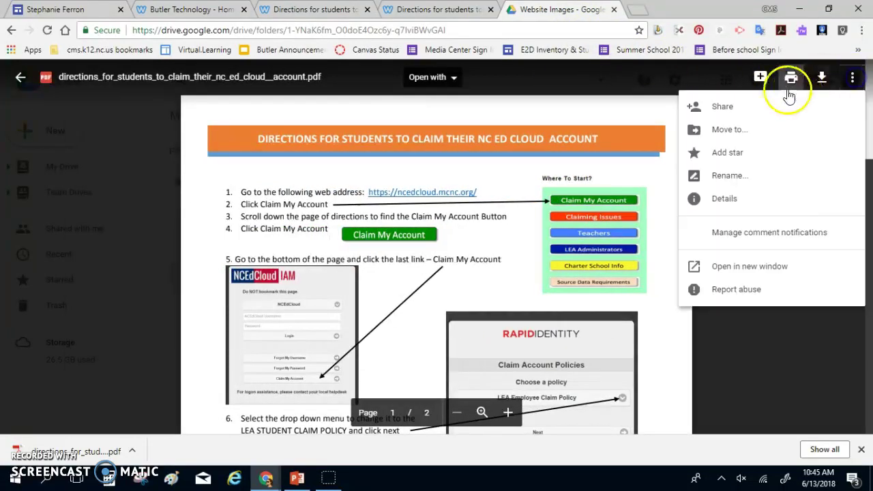
{"action": "left_click", "coordinate": [701, 111]}
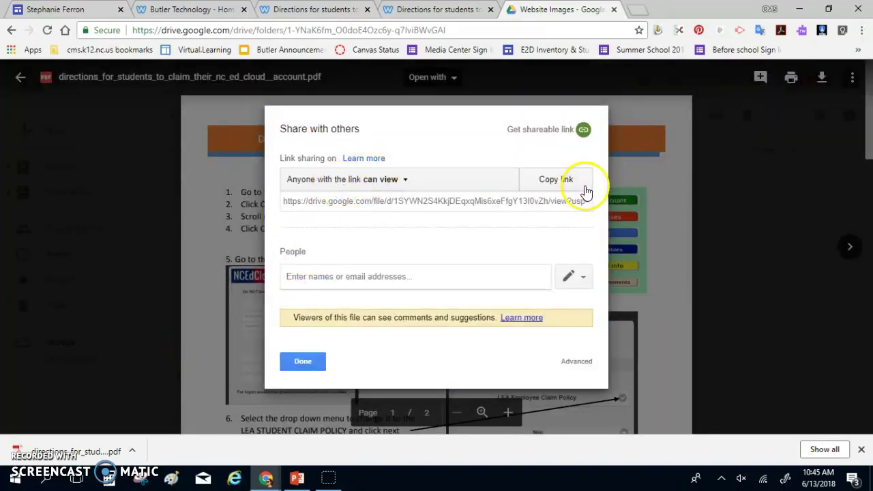
{"action": "left_click", "coordinate": [552, 179]}
- Back in Google Sites, replace the link address of Handout of Directions to Claim Student Ed Cloud Account with the copied shareable link
{"action": "left_click", "coordinate": [23, 9]}
{"action": "scroll", "coordinate": [220, 345], "scroll_direction": "down", "scroll_amount": 5}
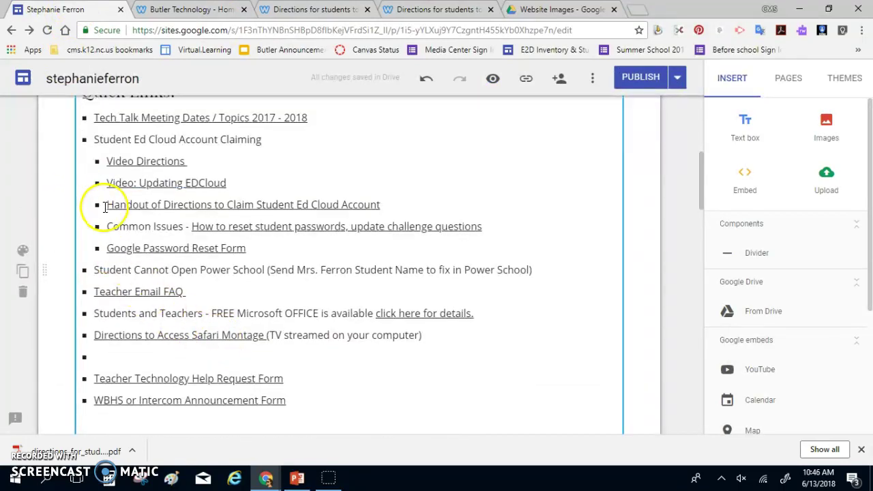
{"action": "left_click_drag", "start_coordinate": [108, 202], "coordinate": [399, 203]}
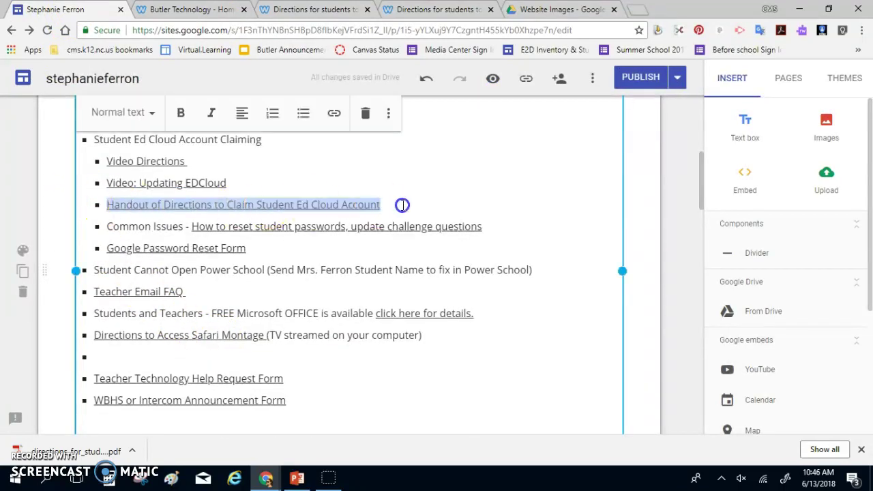
{"action": "left_click", "coordinate": [243, 227]}
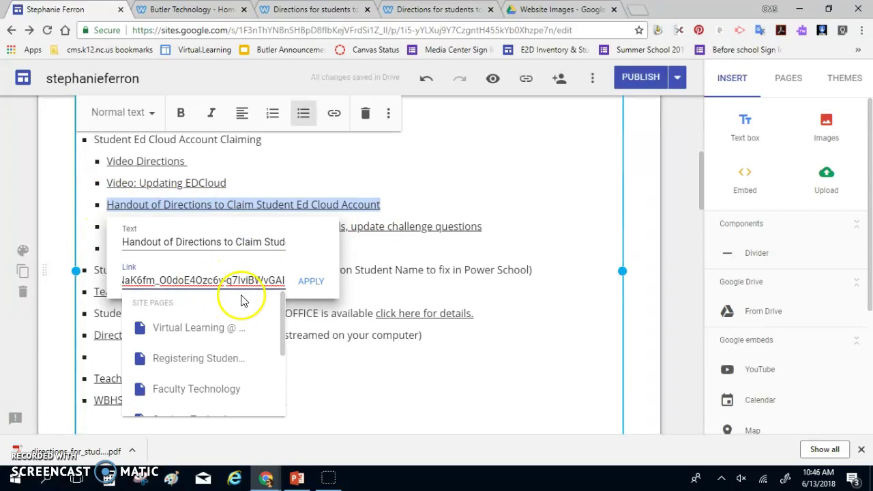
{"action": "key", "text": "Left"}
{"action": "key", "text": "Left"}
{"action": "key", "text": "Left"}
{"action": "key", "text": "Left"}
{"action": "key", "text": "Left"}
{"action": "key", "text": "Left"}
{"action": "key", "text": "Left"}
{"action": "key", "text": "Left"}
{"action": "key", "text": "Left"}
{"action": "key", "text": "Left"}
{"action": "key", "text": "Left"}
{"action": "key", "text": "Left"}
{"action": "key", "text": "Left"}
{"action": "key", "text": "Left"}
{"action": "key", "text": "Left"}
{"action": "key", "text": "Left"}
{"action": "key", "text": "Left"}
{"action": "key", "text": "Left"}
{"action": "key", "text": "Left"}
{"action": "key", "text": "Left"}
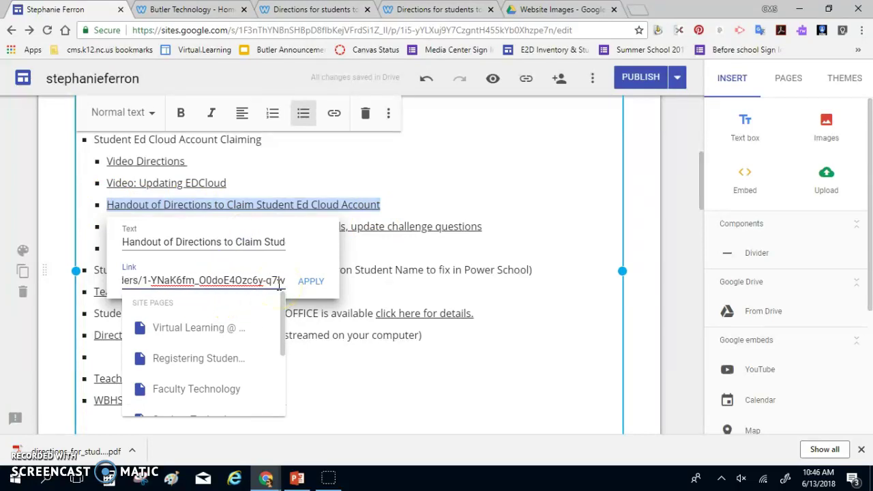
{"action": "key", "text": "Left"}
{"action": "key", "text": "Left"}
{"action": "key", "text": "Left"}
{"action": "key", "text": "Left"}
{"action": "key", "text": "Left"}
{"action": "key", "text": "Left"}
{"action": "key", "text": "Left"}
{"action": "key", "text": "Left"}
{"action": "key", "text": "Left"}
{"action": "key", "text": "Left"}
{"action": "key", "text": "Left"}
{"action": "key", "text": "Left"}
{"action": "key", "text": "Left"}
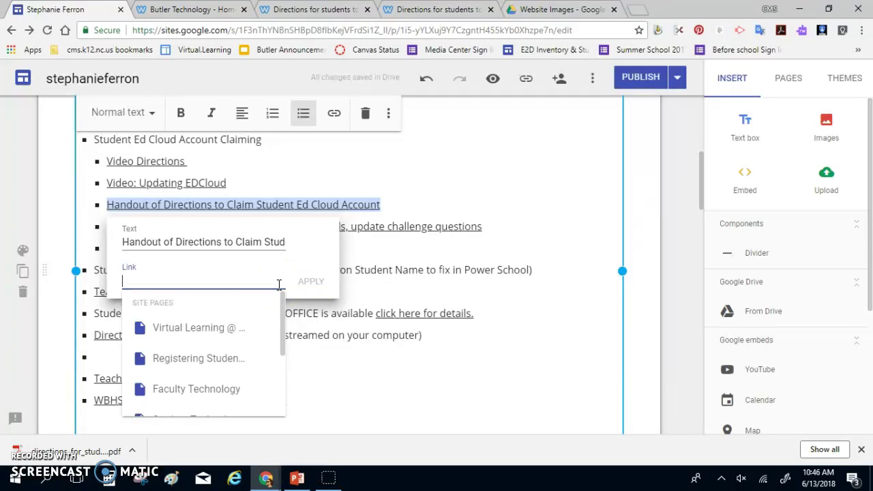
{"action": "key", "text": "ctrl+v"}
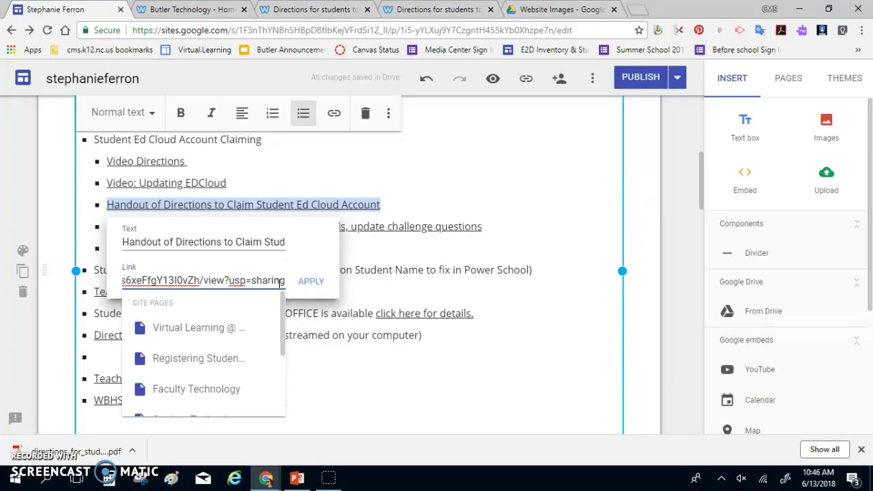
{"action": "left_click", "coordinate": [311, 280]}
- Publish the site again and test the Handout of Directions to Claim Student Ed Cloud Account link on the published page
{"action": "scroll", "coordinate": [317, 273], "scroll_direction": "down", "scroll_amount": 1}
{"action": "left_click", "coordinate": [626, 78]}
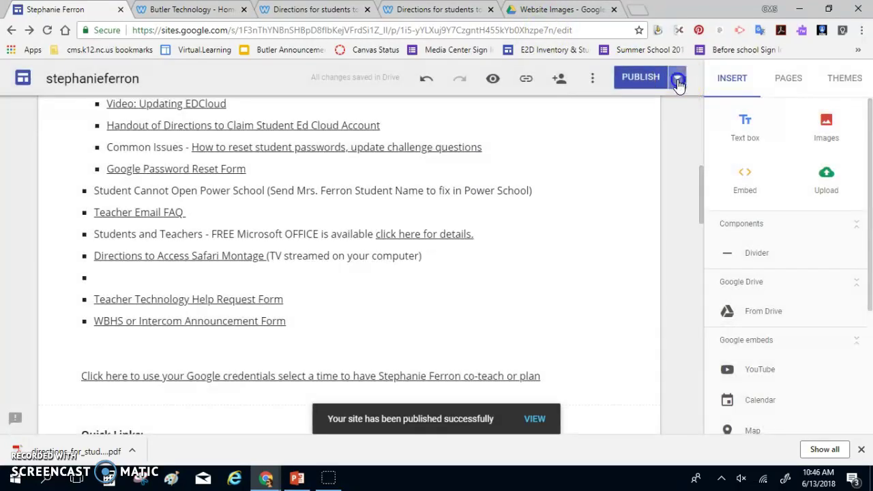
{"action": "left_click", "coordinate": [679, 79]}
{"action": "left_click", "coordinate": [645, 152]}
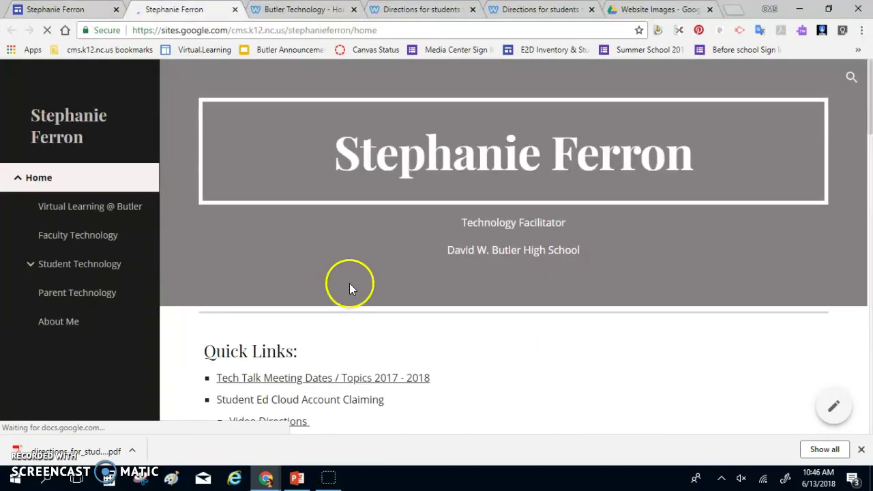
{"action": "scroll", "coordinate": [349, 288], "scroll_direction": "down", "scroll_amount": 4}
{"action": "left_click", "coordinate": [334, 209]}
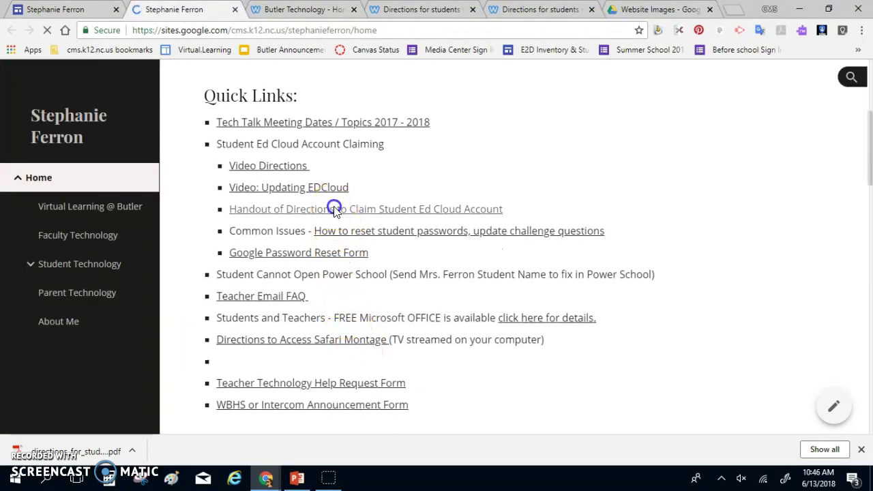